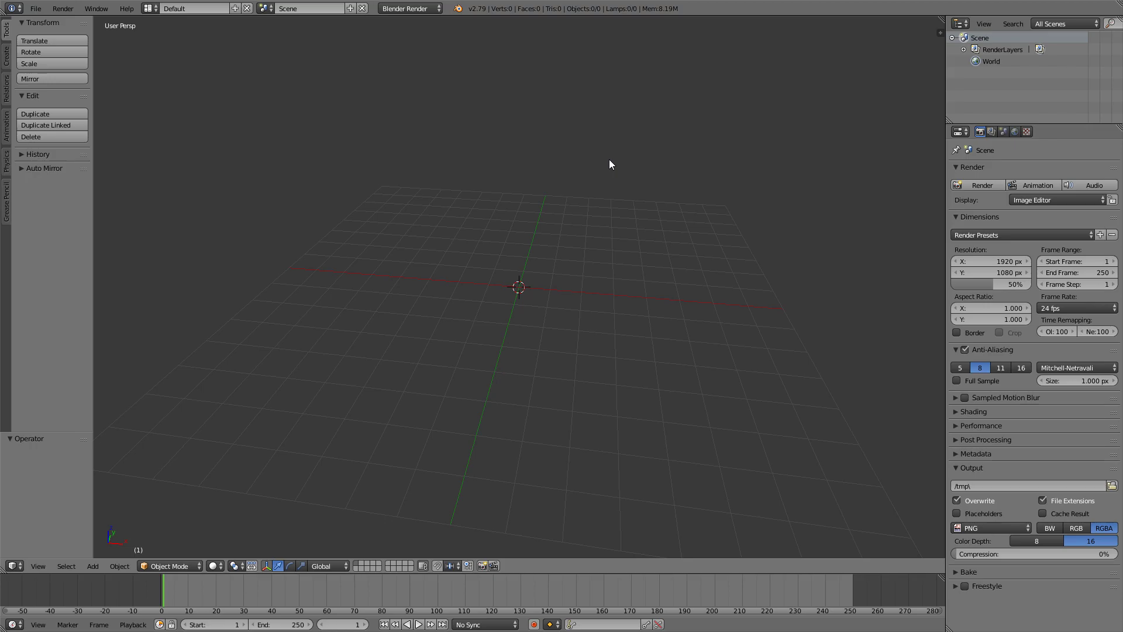
Step: Add a cube to the scene and switch to a front orthographic view
{"action": "key", "text": "3"}
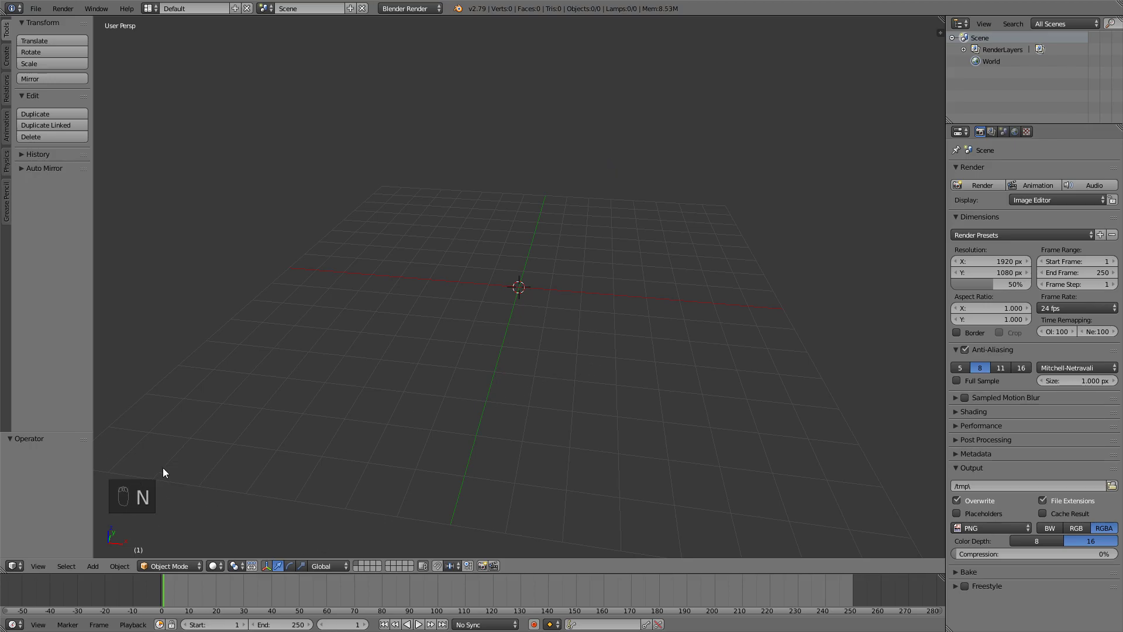
{"action": "key", "text": "t"}
{"action": "key", "text": "shift+a"}
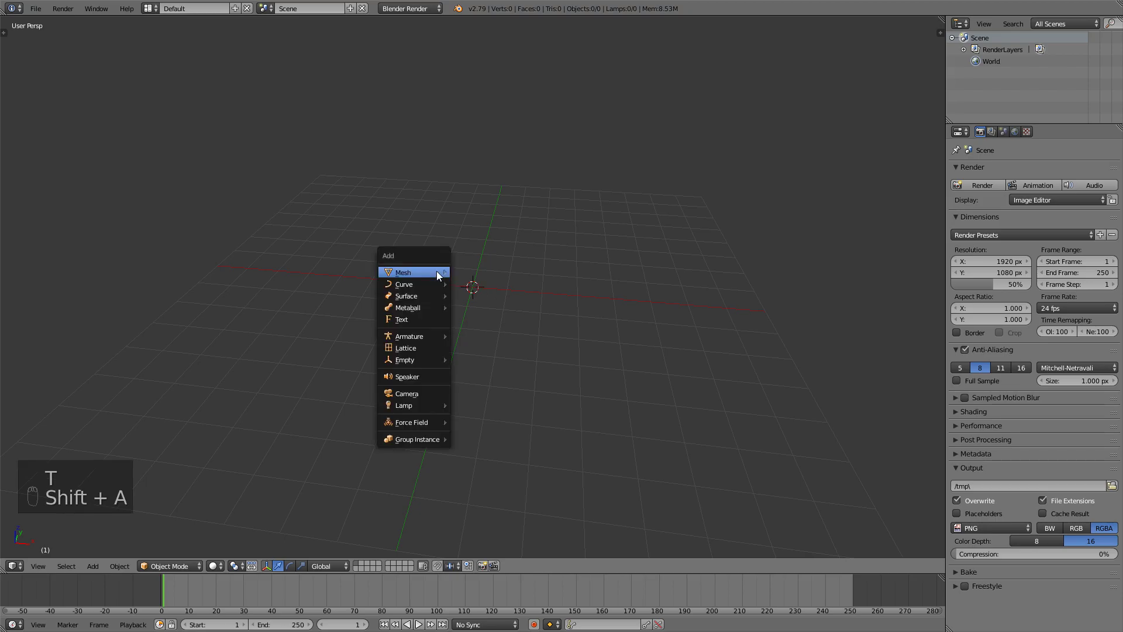
{"action": "mouse_move", "coordinate": [420, 274]}
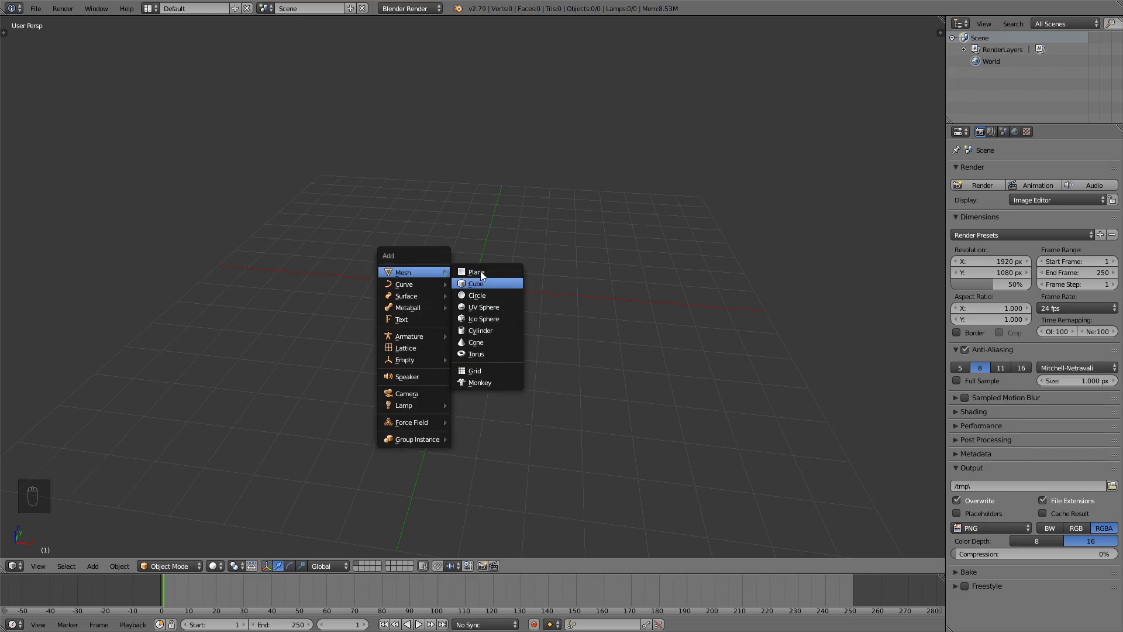
{"action": "left_click", "coordinate": [480, 284]}
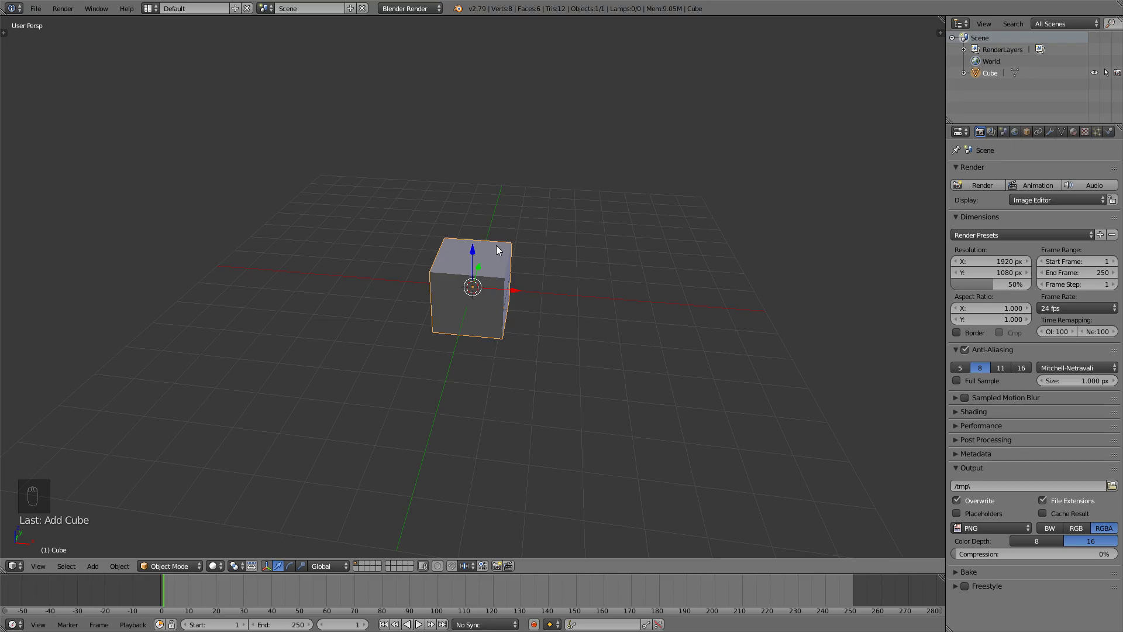
{"action": "key", "text": "KP_1"}
{"action": "key", "text": "KP_5"}
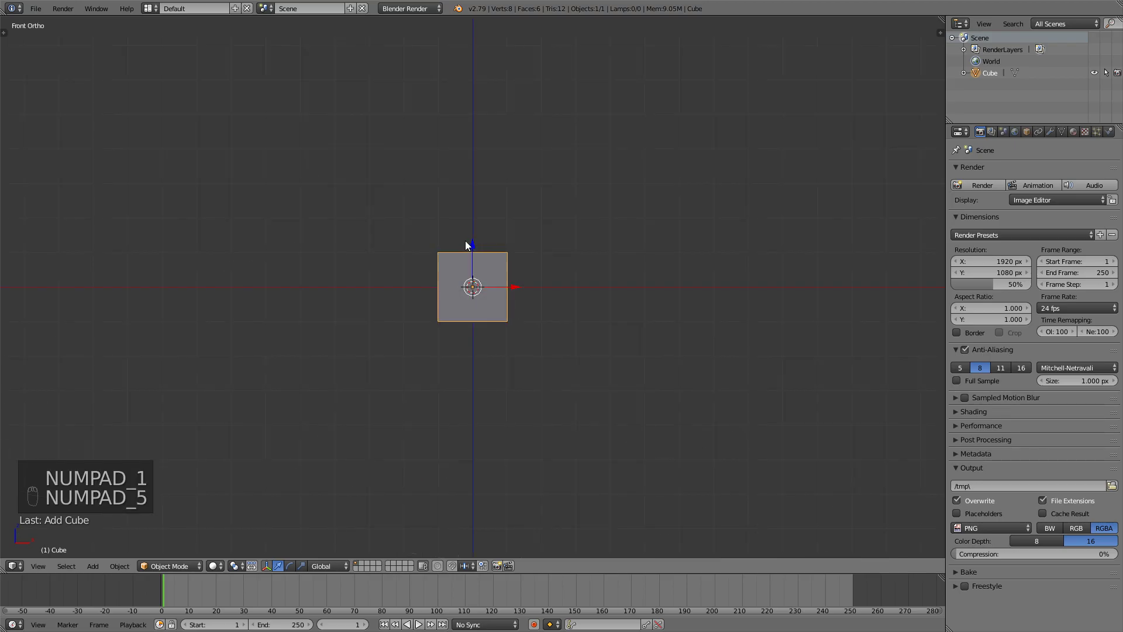
{"action": "scroll", "coordinate": [489, 248], "scroll_direction": "up", "scroll_amount": 2}
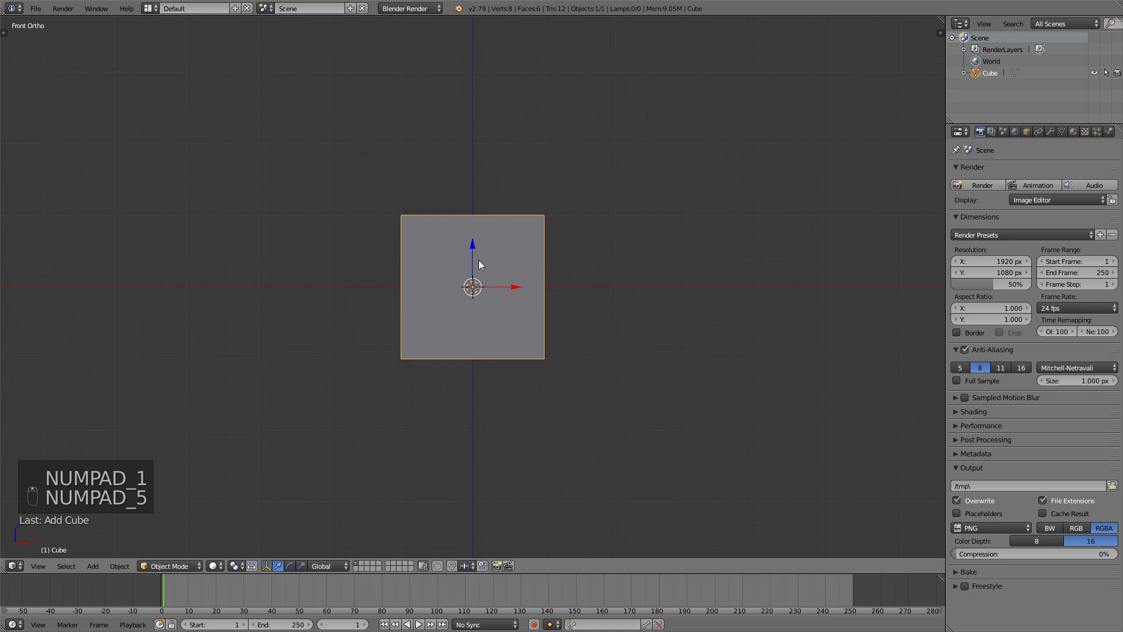
Step: With grid snapping on, raise the cube one unit and set its origin to the 3D cursor at its base
{"action": "key", "text": "shift+Tab"}
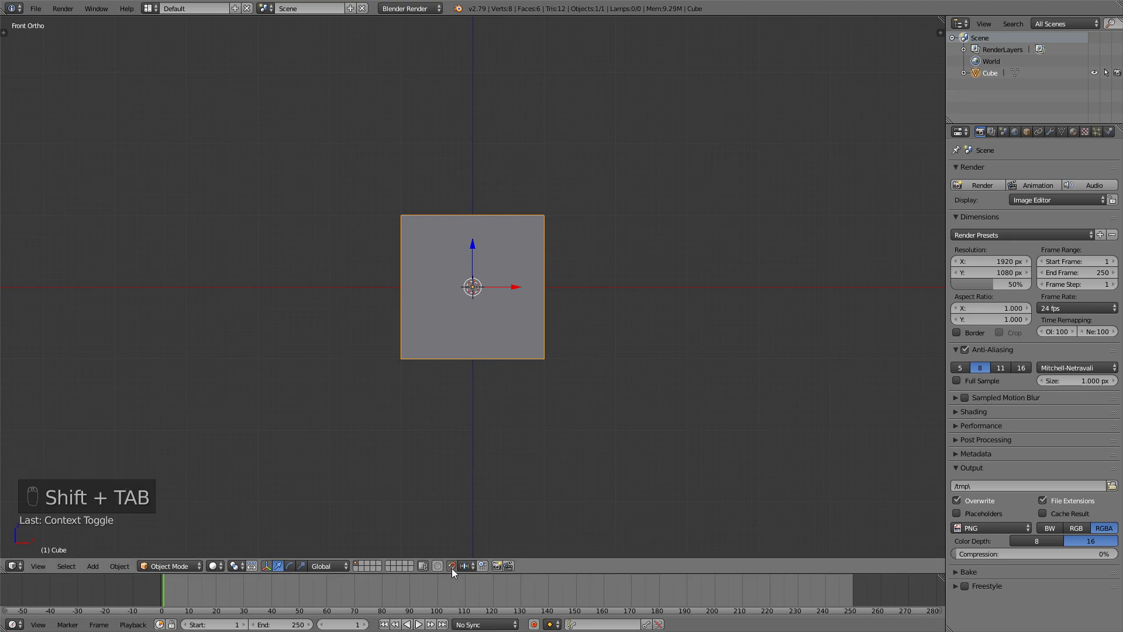
{"action": "key", "text": "g"}
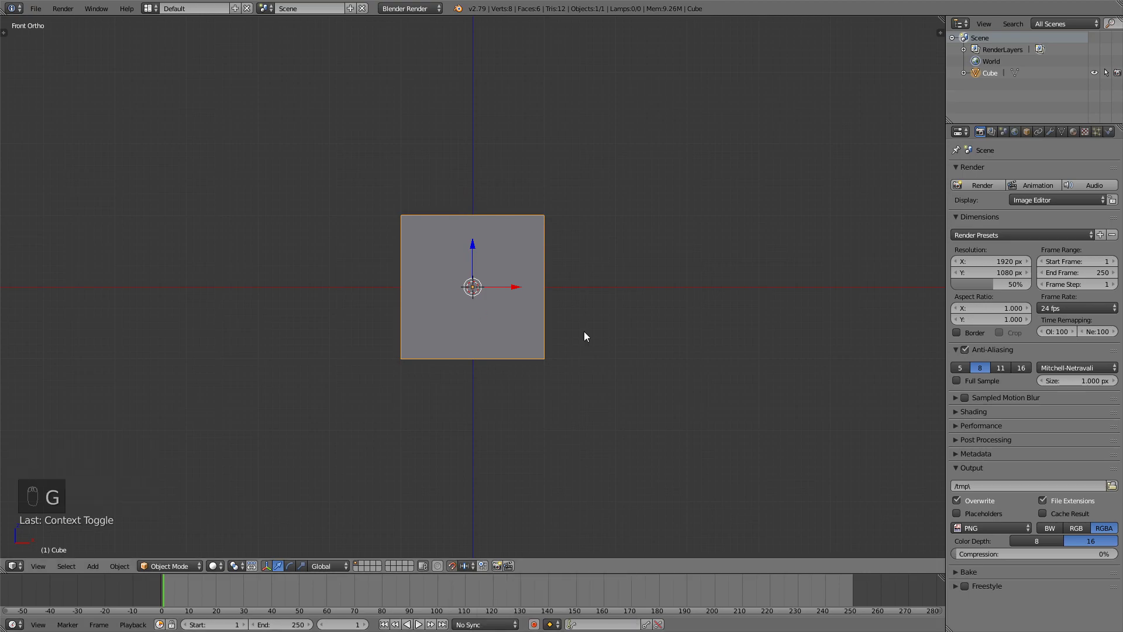
{"action": "key", "text": "g"}
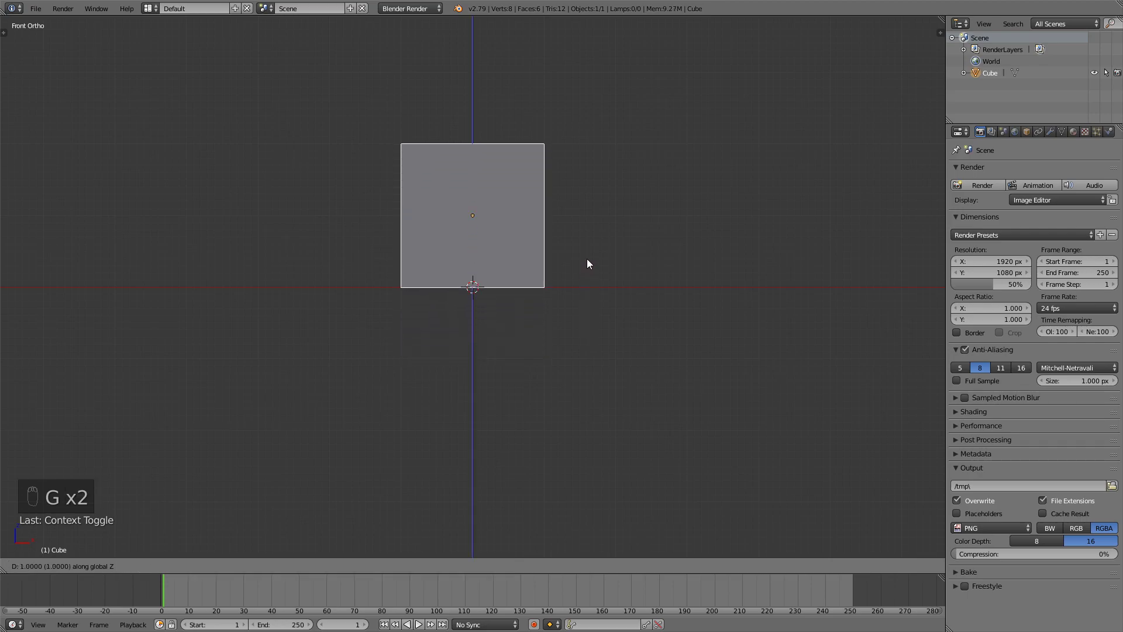
{"action": "left_click", "coordinate": [587, 259]}
{"action": "key", "text": "ctrl+alt+shift+c"}
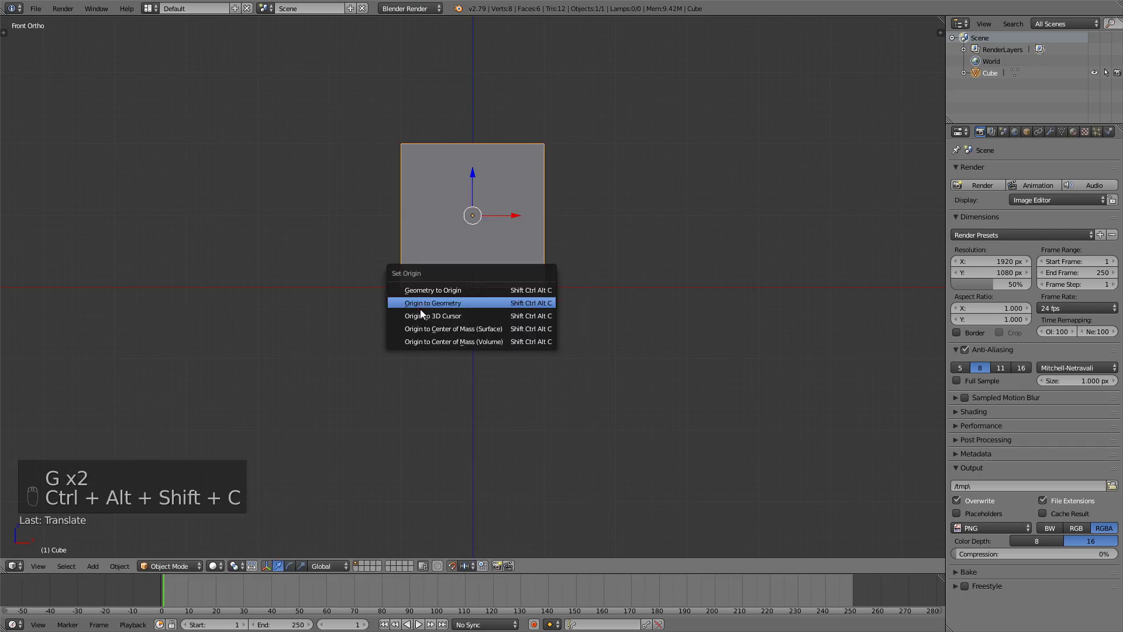
{"action": "left_click", "coordinate": [420, 315]}
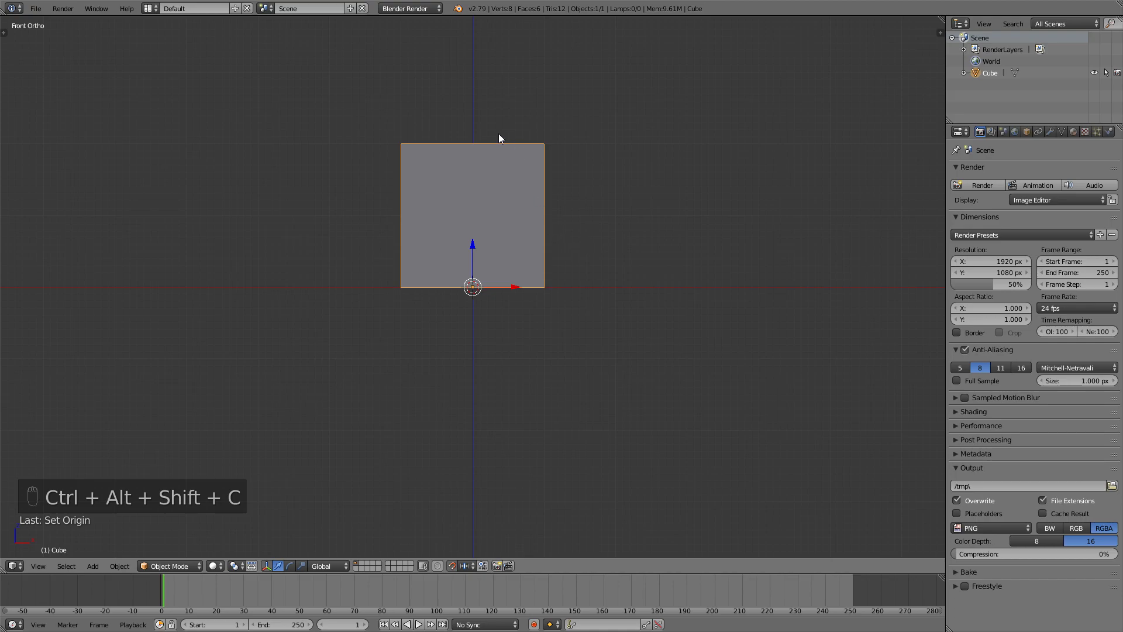
{"action": "scroll", "coordinate": [526, 117], "scroll_direction": "up", "scroll_amount": 2, "text": "shift"}
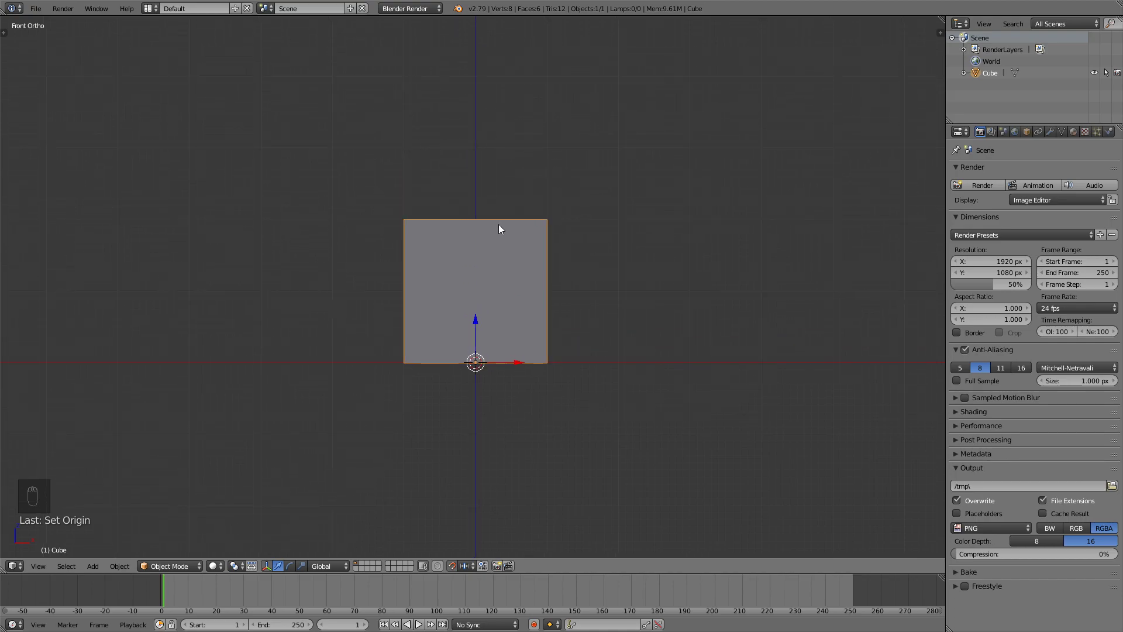
Step: Scale the cube down in X and Y only, keeping its height, into a thin upright post
{"action": "middle_click_drag", "start_coordinate": [539, 244], "coordinate": [423, 359]}
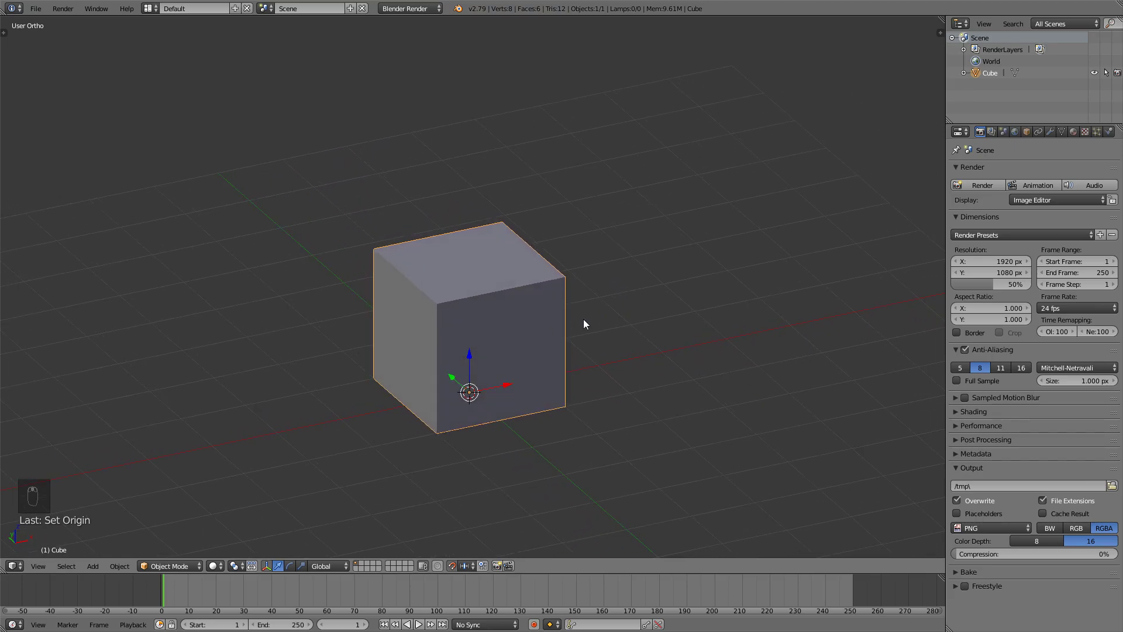
{"action": "key", "text": "s"}
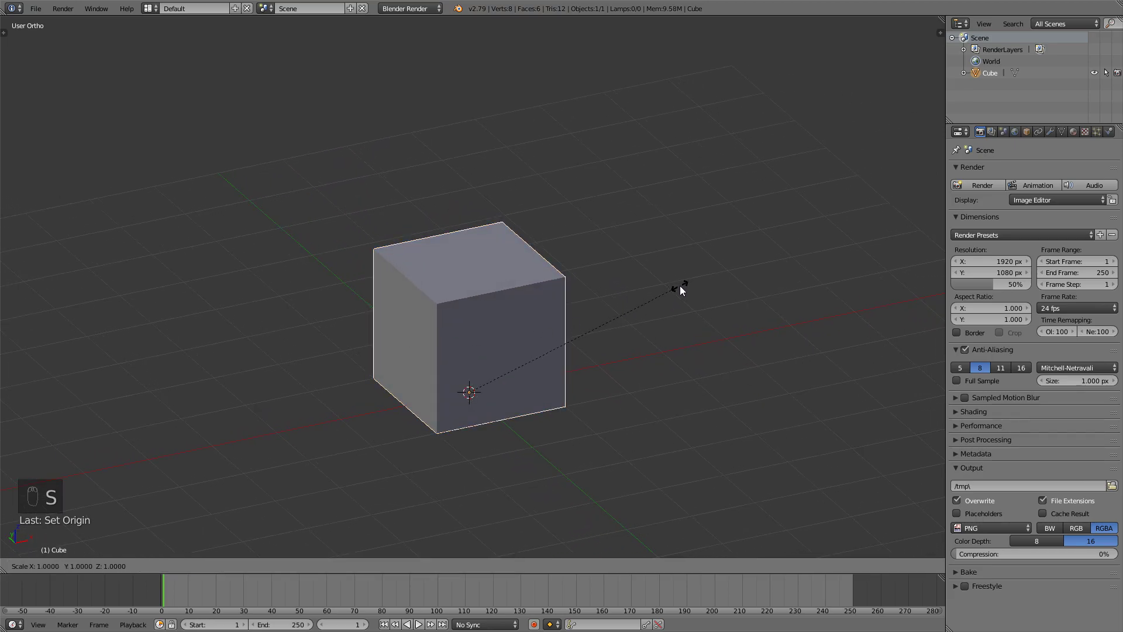
{"action": "key", "text": "shift+z"}
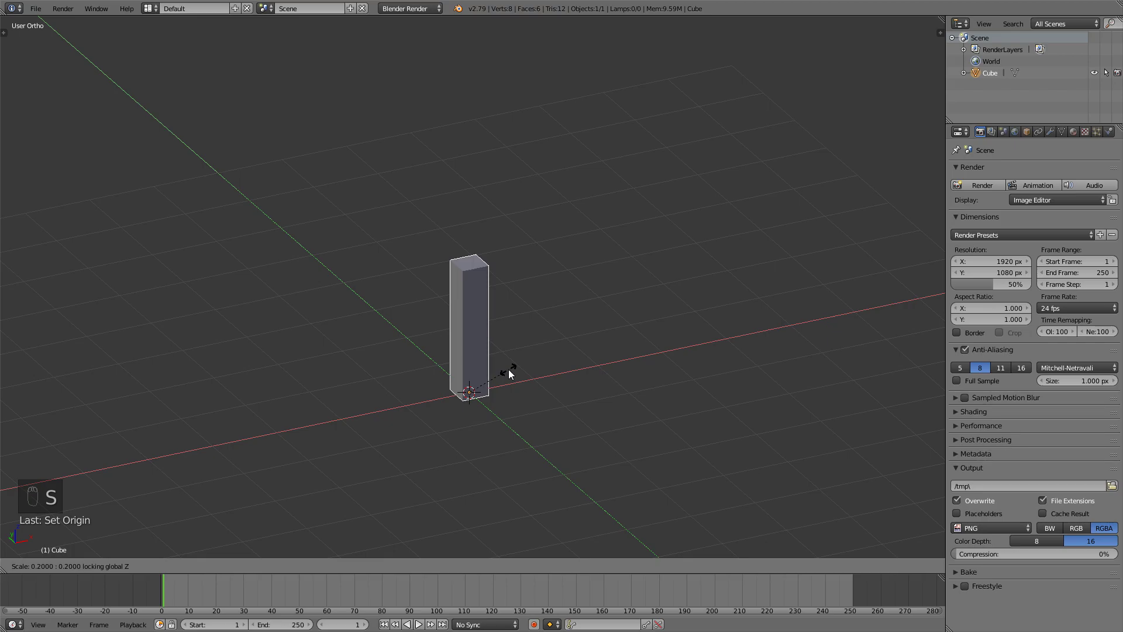
{"action": "left_click", "coordinate": [508, 370]}
{"action": "key", "text": "KP_1"}
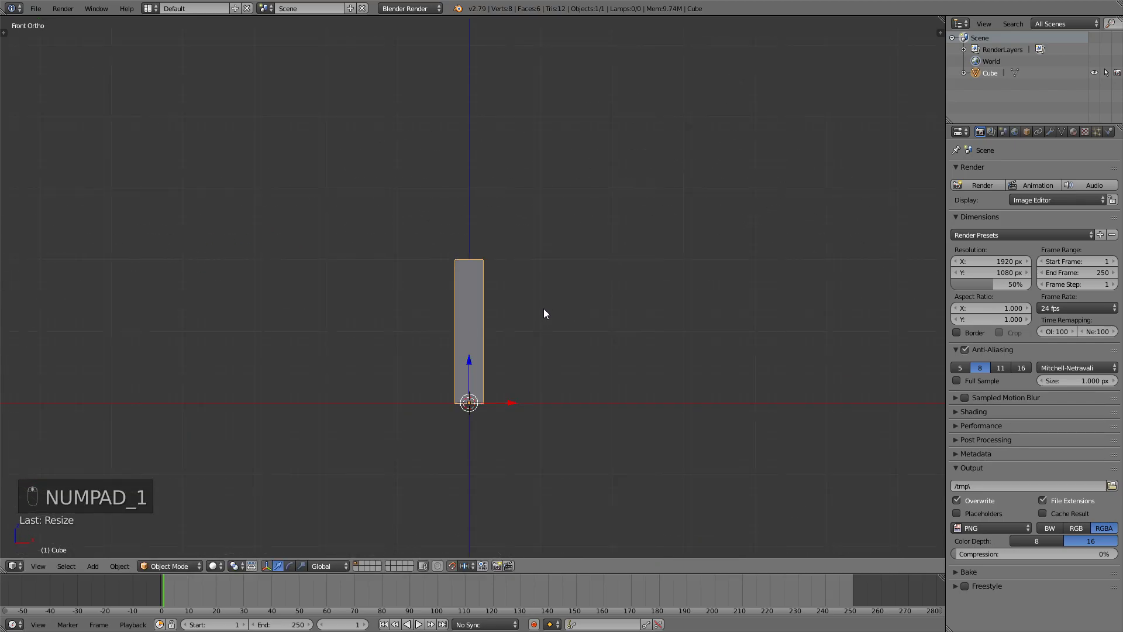
{"action": "middle_click_drag", "start_coordinate": [544, 309], "coordinate": [588, 345]}
{"action": "key", "text": "s"}
{"action": "key", "text": "ctrl+z"}
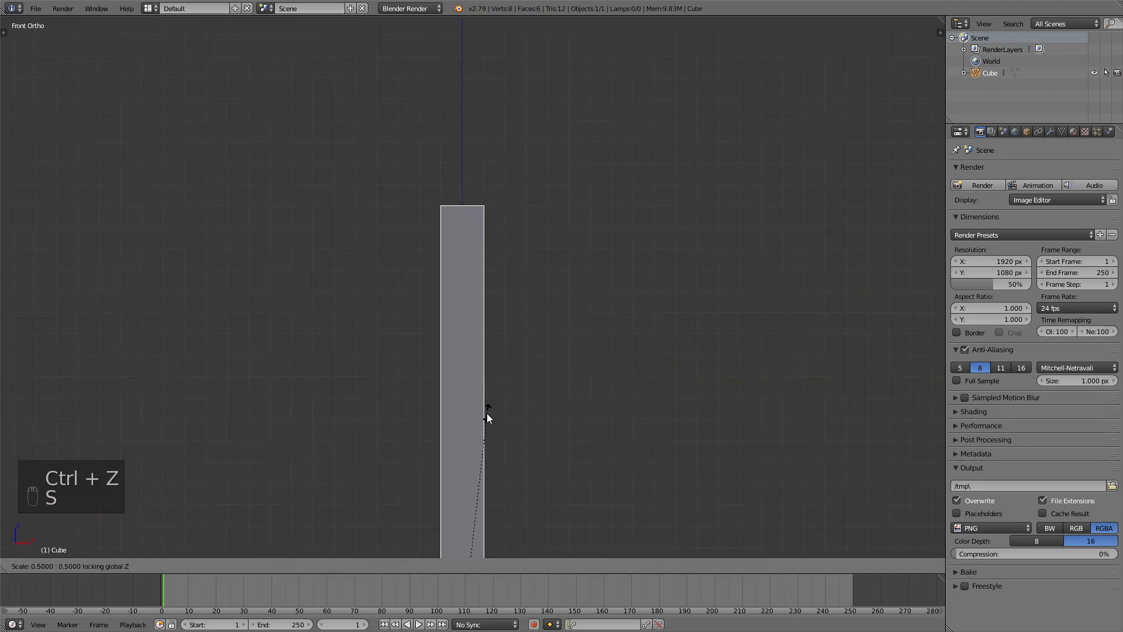
{"action": "left_click", "coordinate": [497, 374]}
{"action": "middle_click_drag", "start_coordinate": [498, 378], "coordinate": [579, 391]}
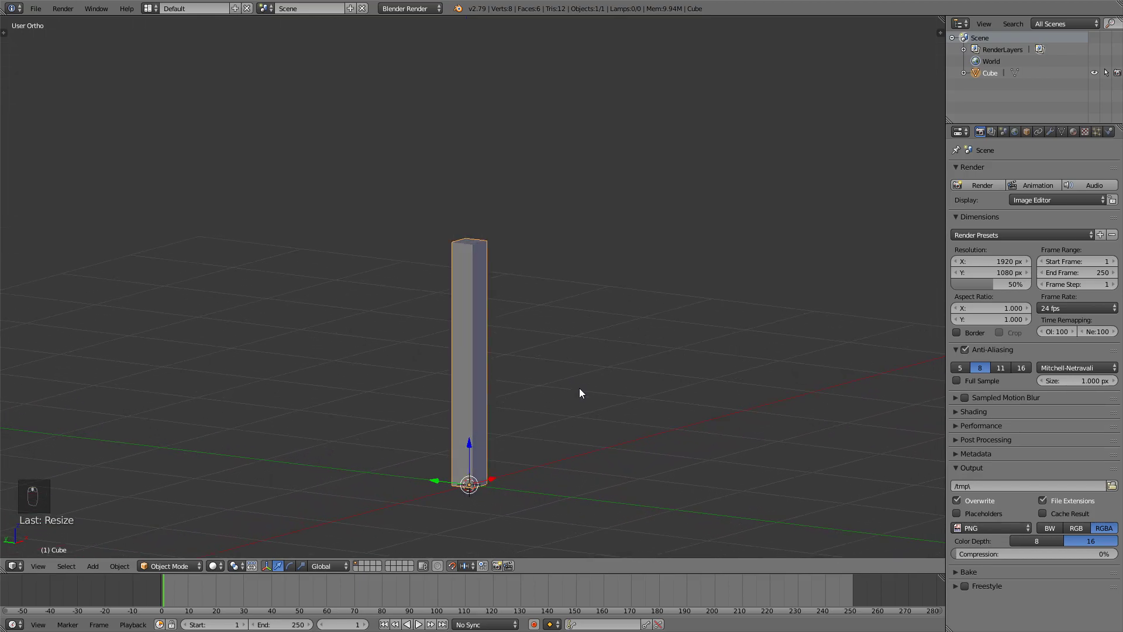
{"action": "key", "text": "KP_1"}
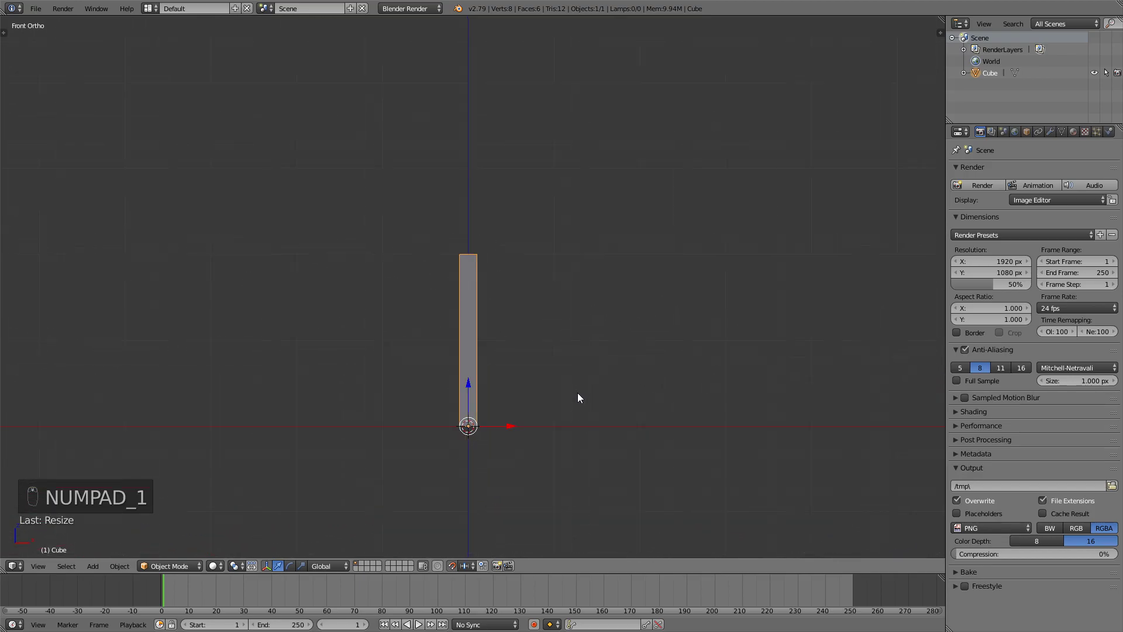
Step: In Edit Mode, duplicate the post twice along X, one copy to the left and one to the right
{"action": "key", "text": "Tab"}
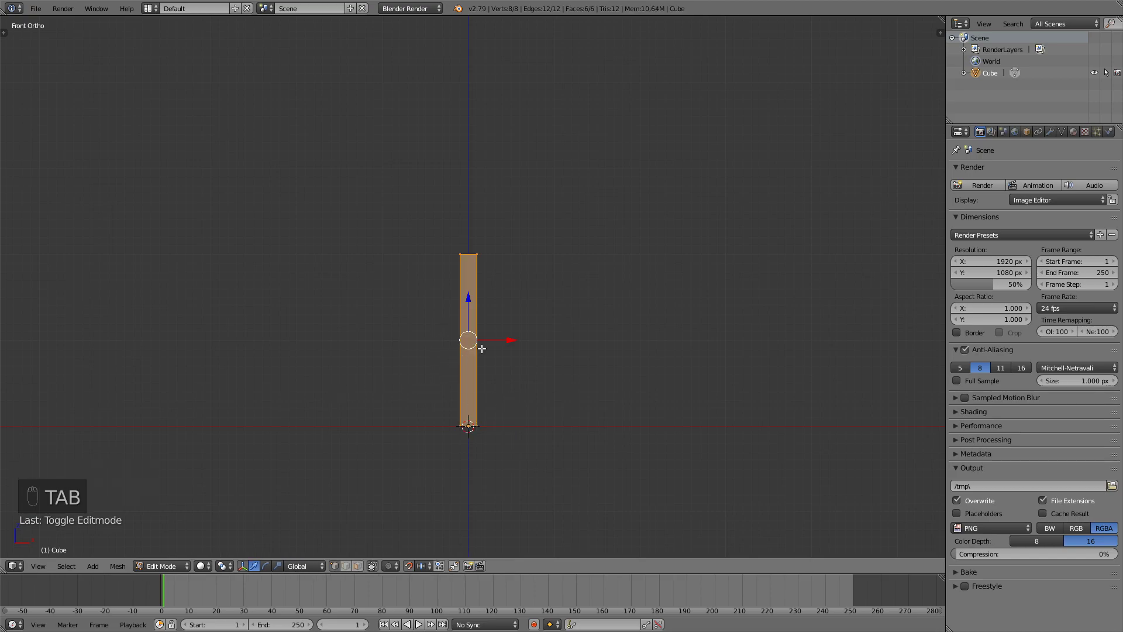
{"action": "key", "text": "a"}
{"action": "key", "text": "a"}
{"action": "key", "text": "a"}
{"action": "key", "text": "a"}
{"action": "key", "text": "shift+d"}
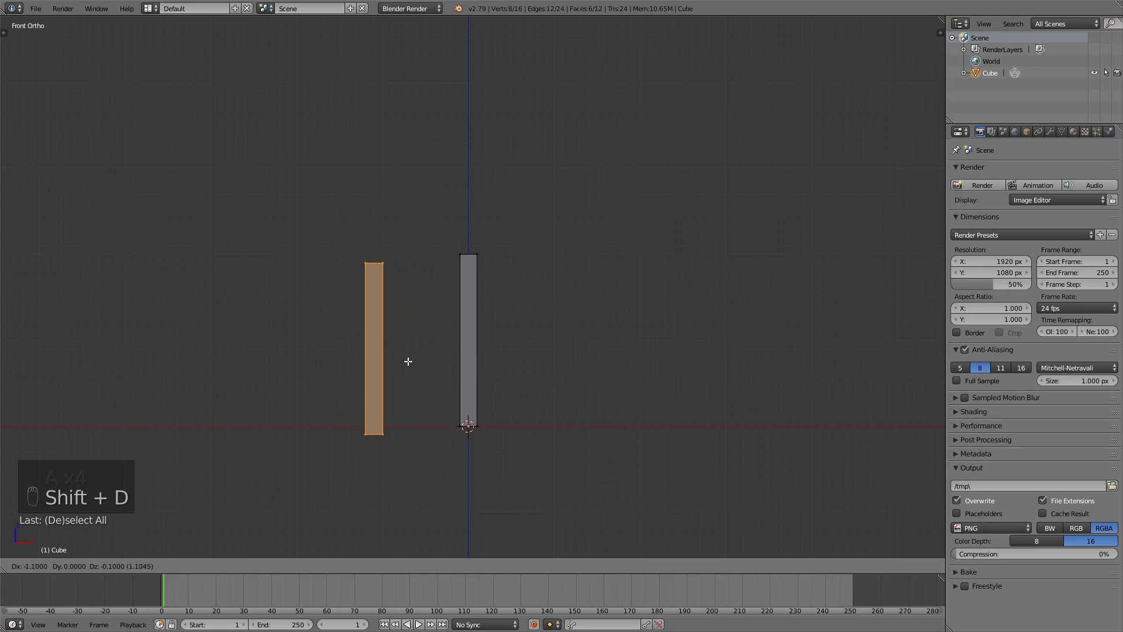
{"action": "key", "text": "x"}
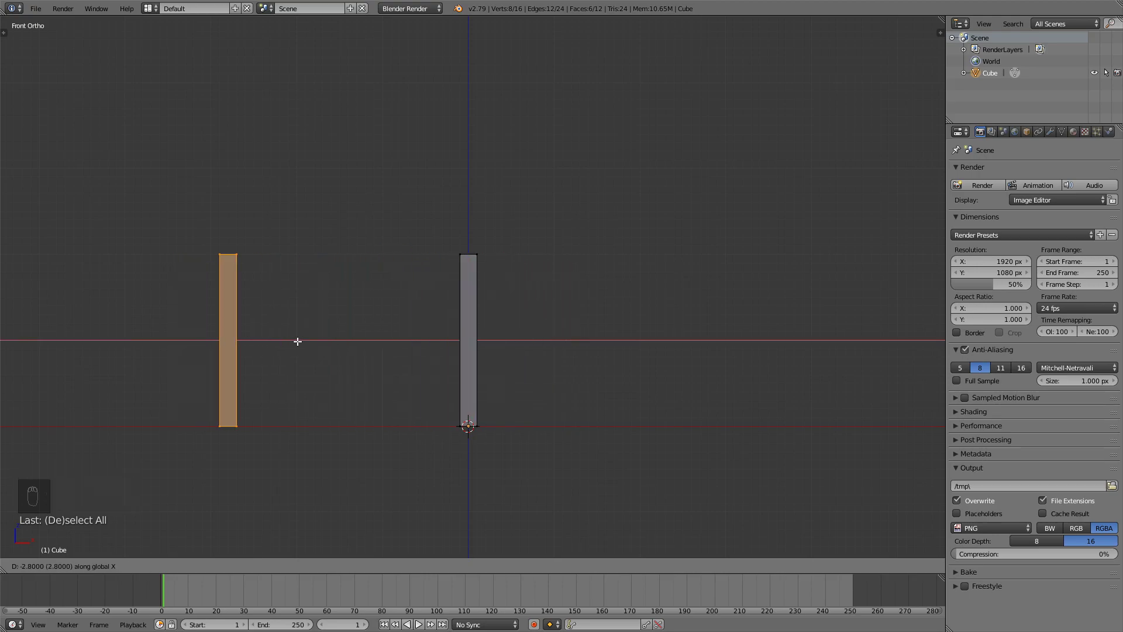
{"action": "left_click", "coordinate": [327, 342]}
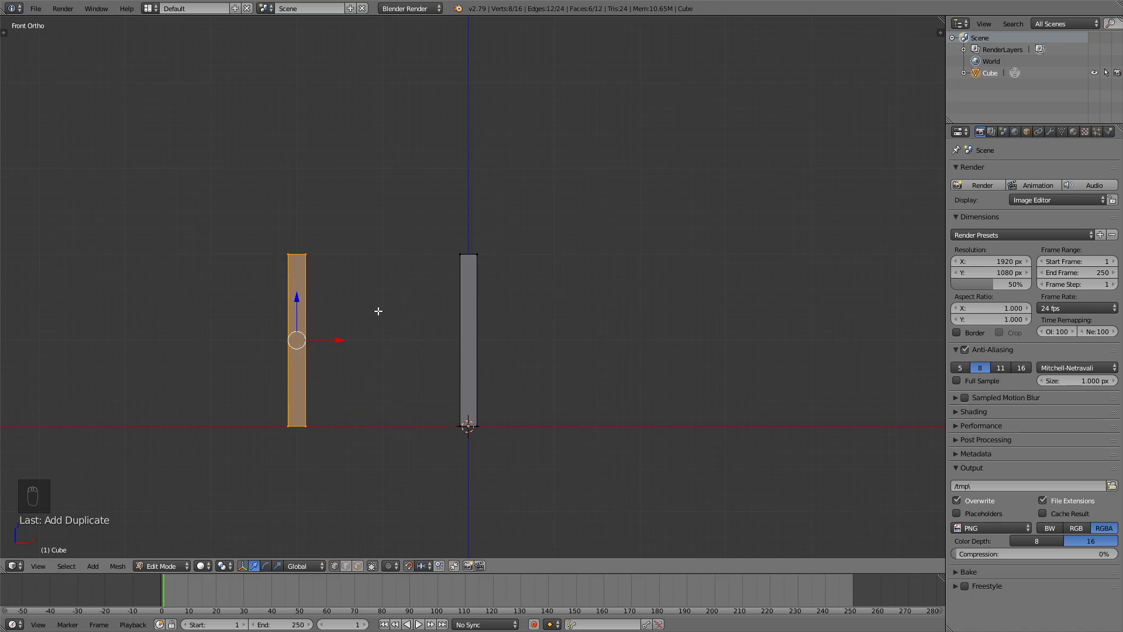
{"action": "key", "text": "shift+d"}
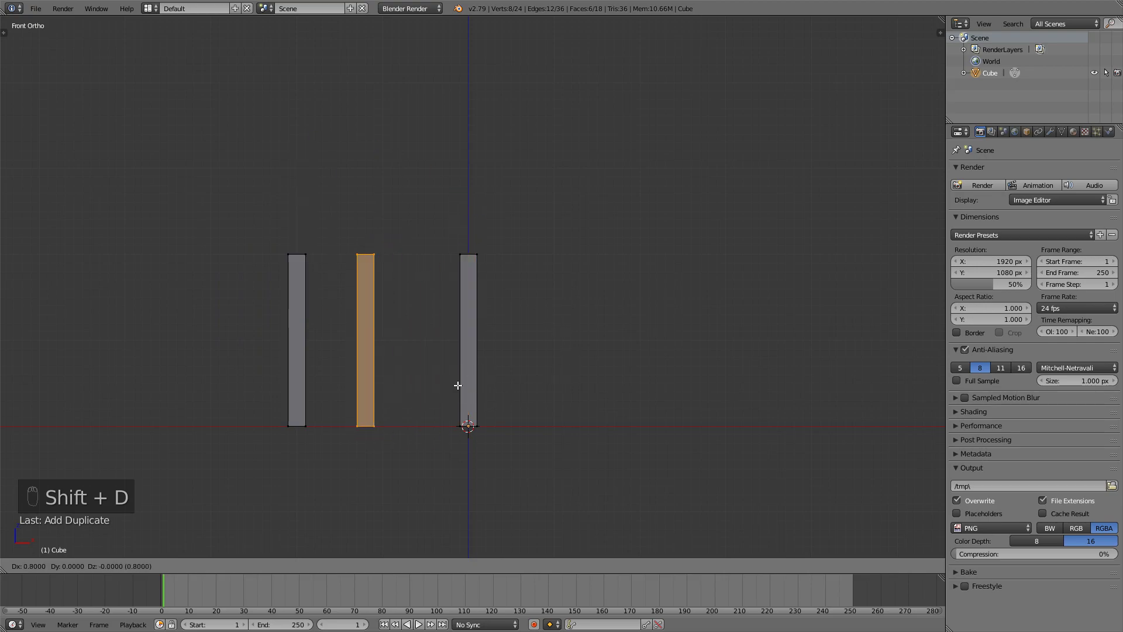
{"action": "key", "text": "x"}
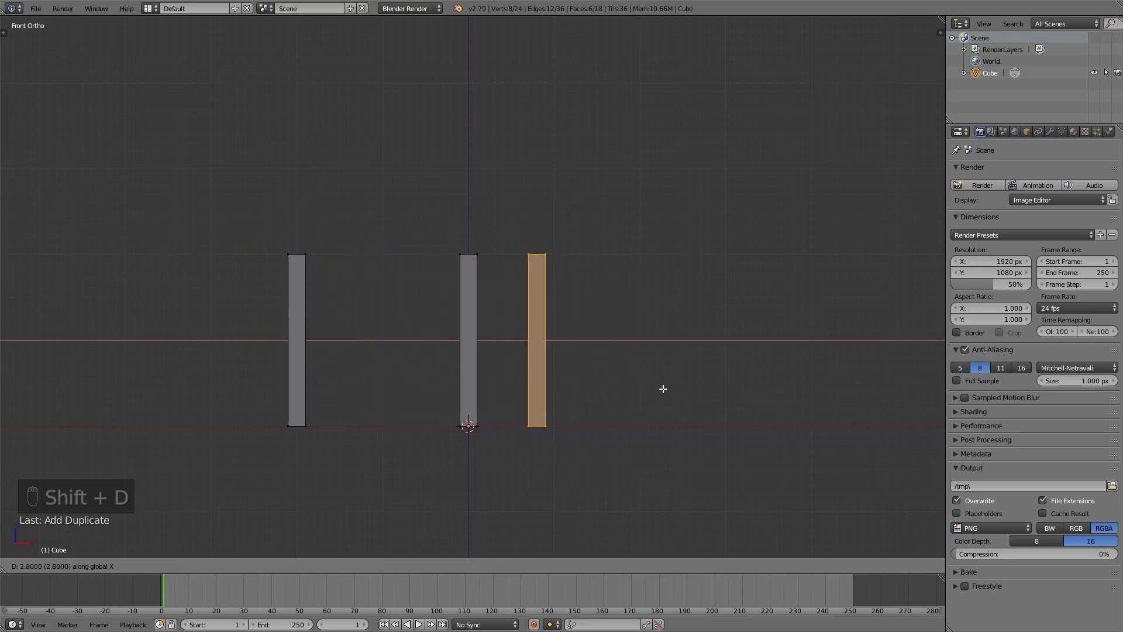
{"action": "left_click", "coordinate": [726, 386]}
{"action": "middle_click_drag", "start_coordinate": [599, 386], "coordinate": [561, 356]}
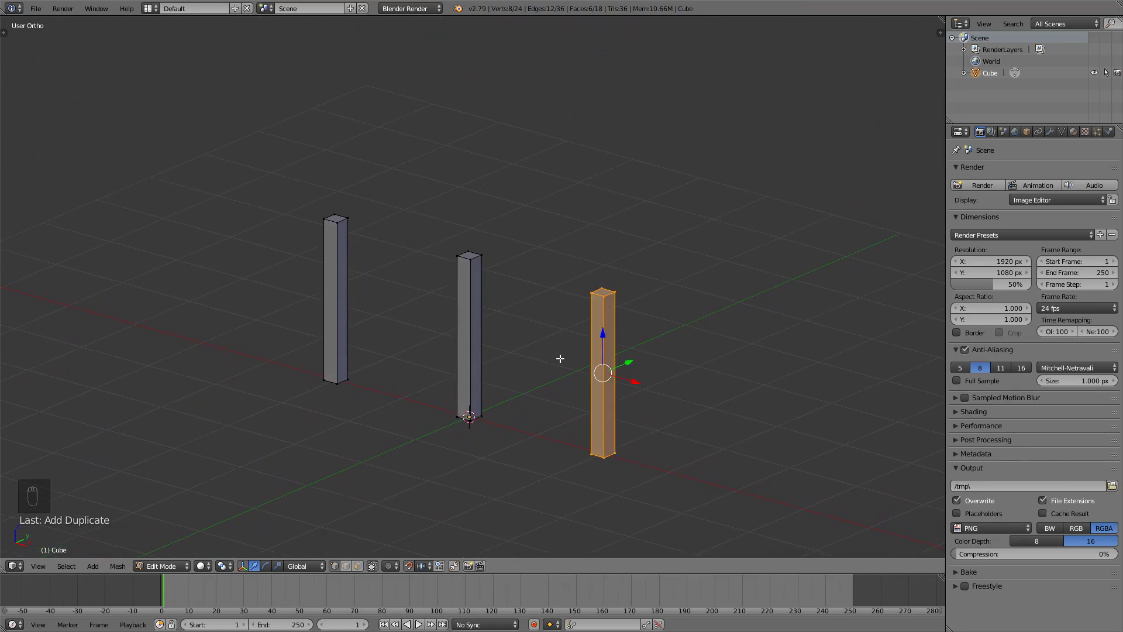
Step: Duplicate a post and rotate the copy 90 degrees to lie horizontally
{"action": "key", "text": "KP_1"}
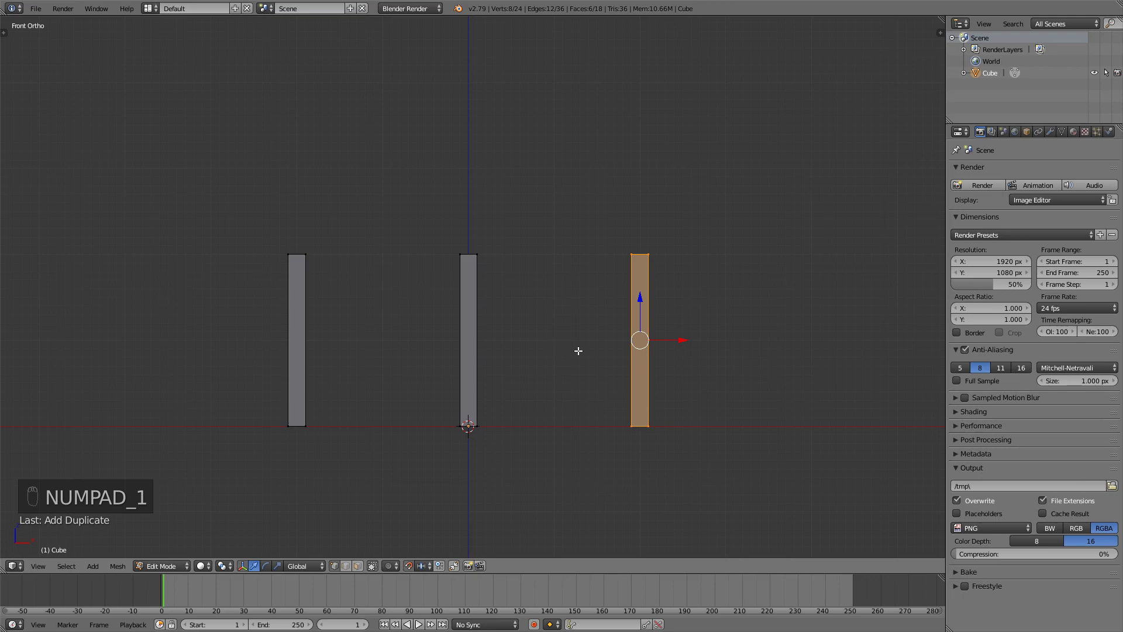
{"action": "key", "text": "shift+d"}
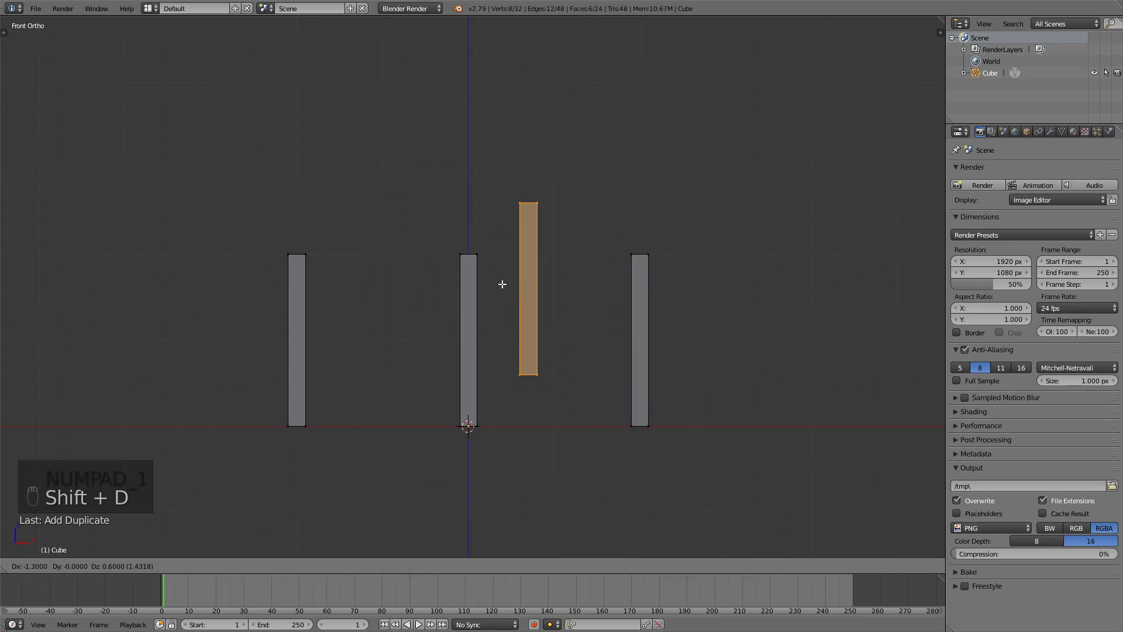
{"action": "left_click", "coordinate": [465, 335]}
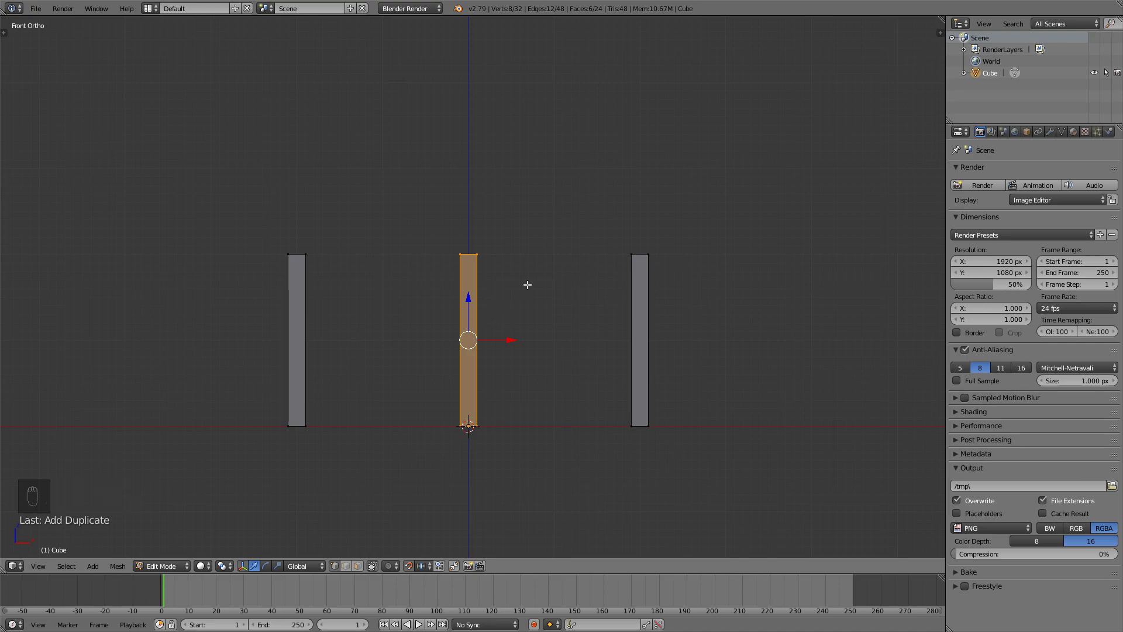
{"action": "type", "text": "r90"}
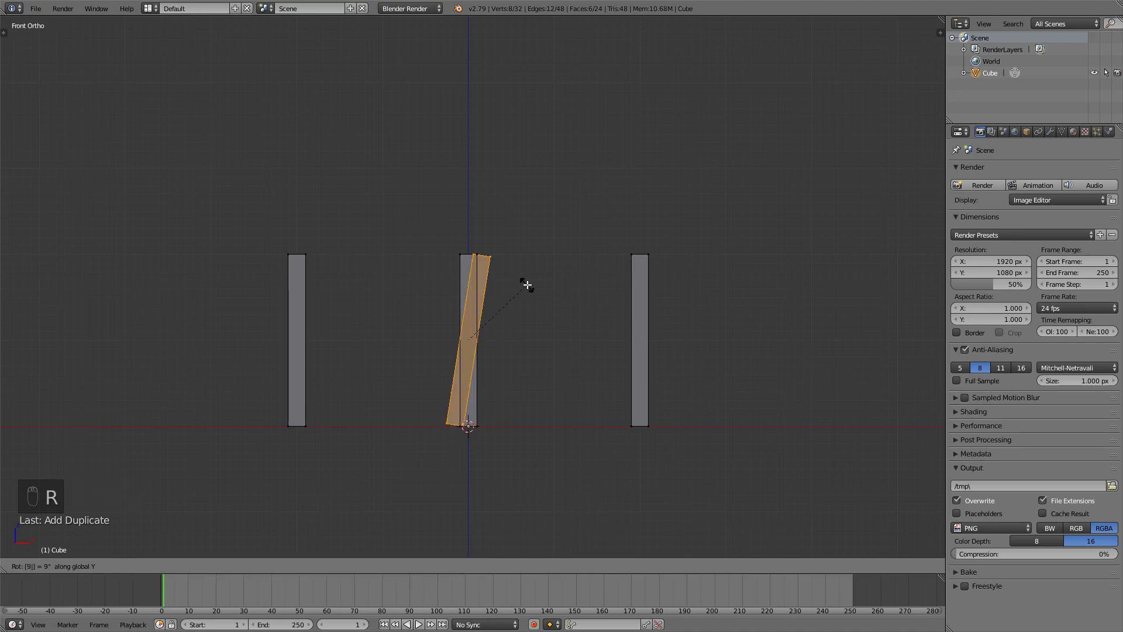
{"action": "key", "text": "Return"}
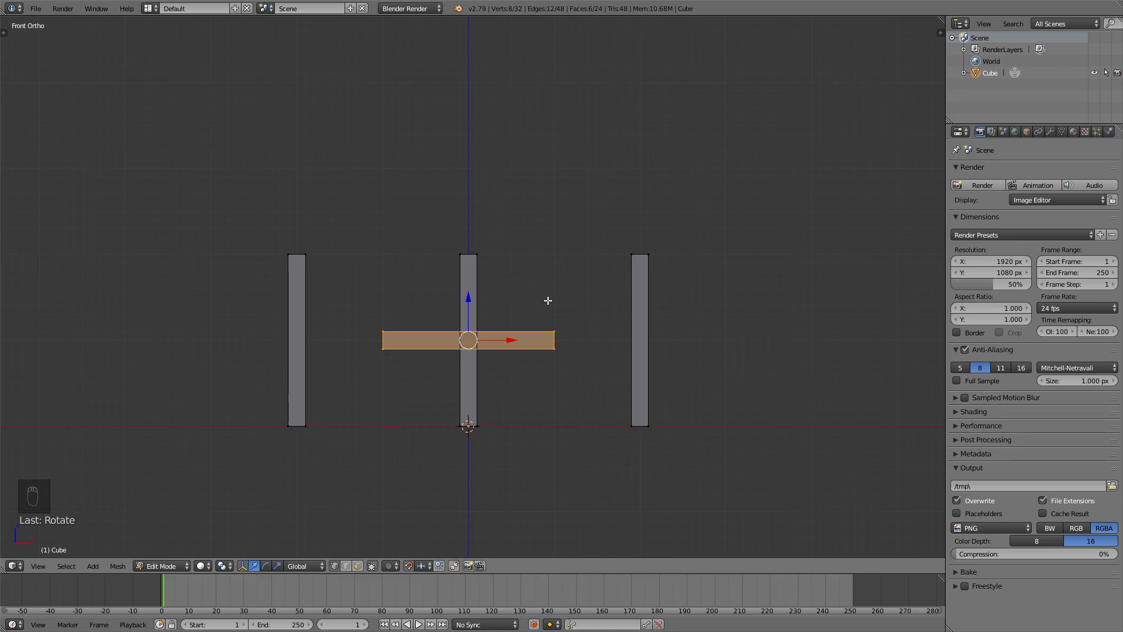
{"action": "middle_click_drag", "start_coordinate": [564, 261], "coordinate": [661, 303]}
Step: Thin the rail's thickness, raise it along Z toward the post tops, and start stretching it along X
{"action": "key", "text": "s"}
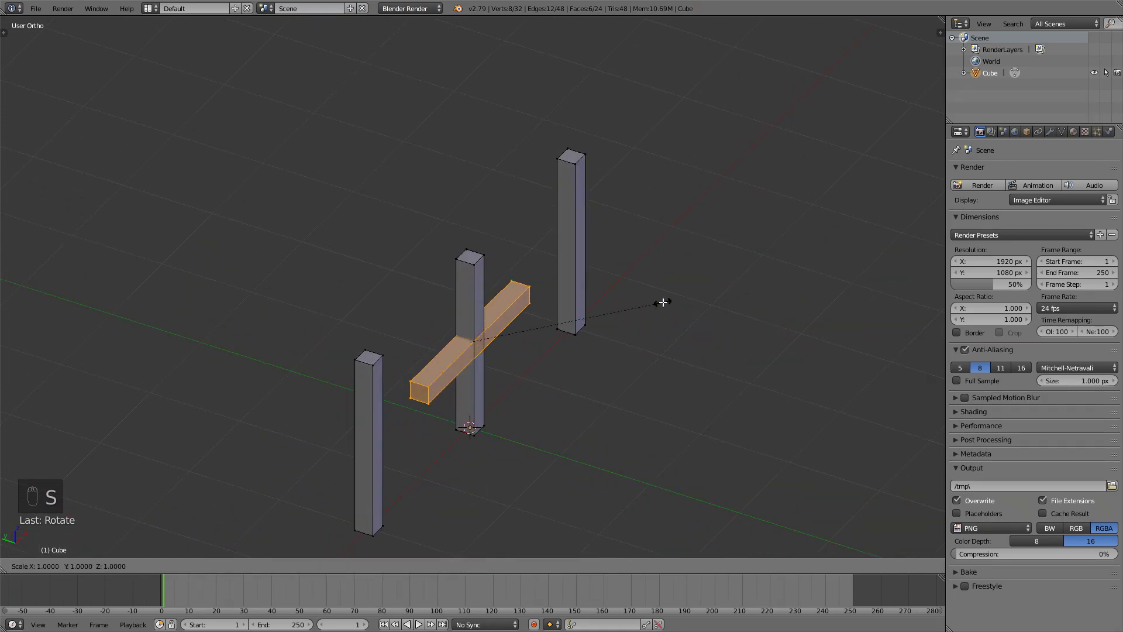
{"action": "key", "text": "shift+x"}
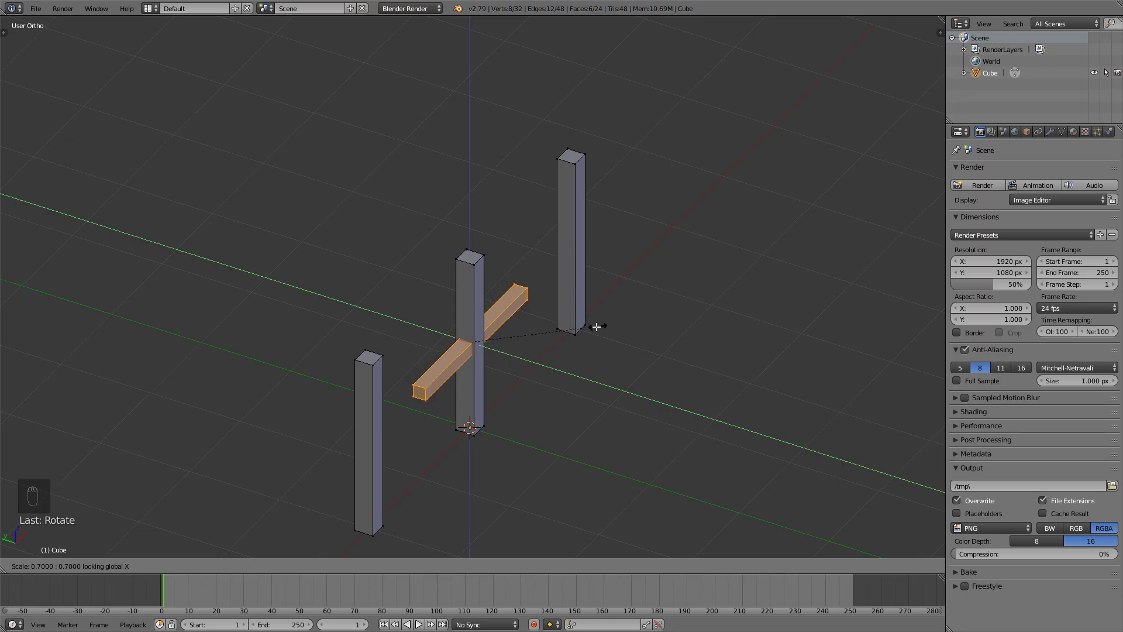
{"action": "left_click", "coordinate": [593, 326]}
{"action": "key", "text": "KP_1"}
{"action": "key", "text": "g"}
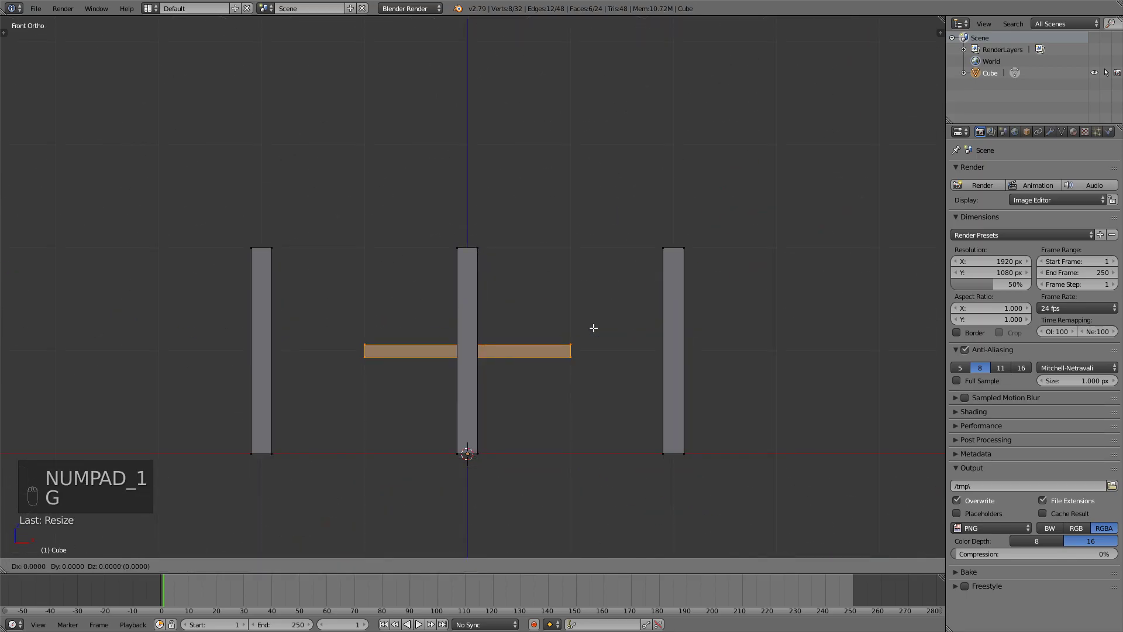
{"action": "key", "text": "z"}
{"action": "left_click", "coordinate": [592, 251]}
{"action": "key", "text": "s"}
{"action": "key", "text": "x"}
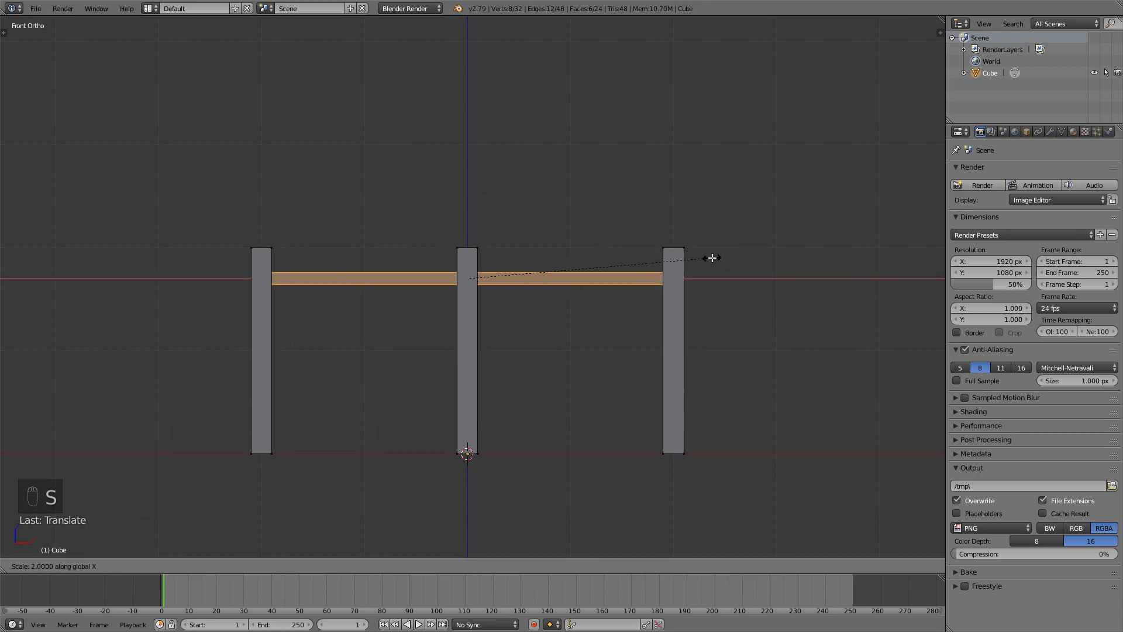
Step: Stretch the rail between the outer posts and add two copies stacked below it along Z
{"action": "left_click", "coordinate": [709, 256]}
{"action": "key", "text": "shift+d"}
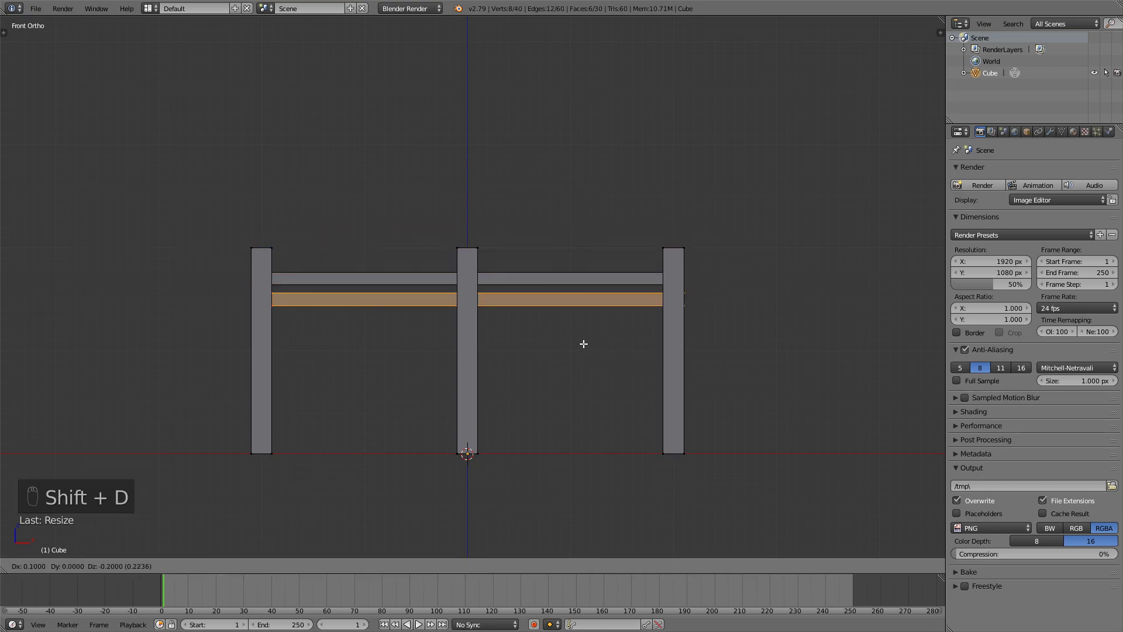
{"action": "key", "text": "z"}
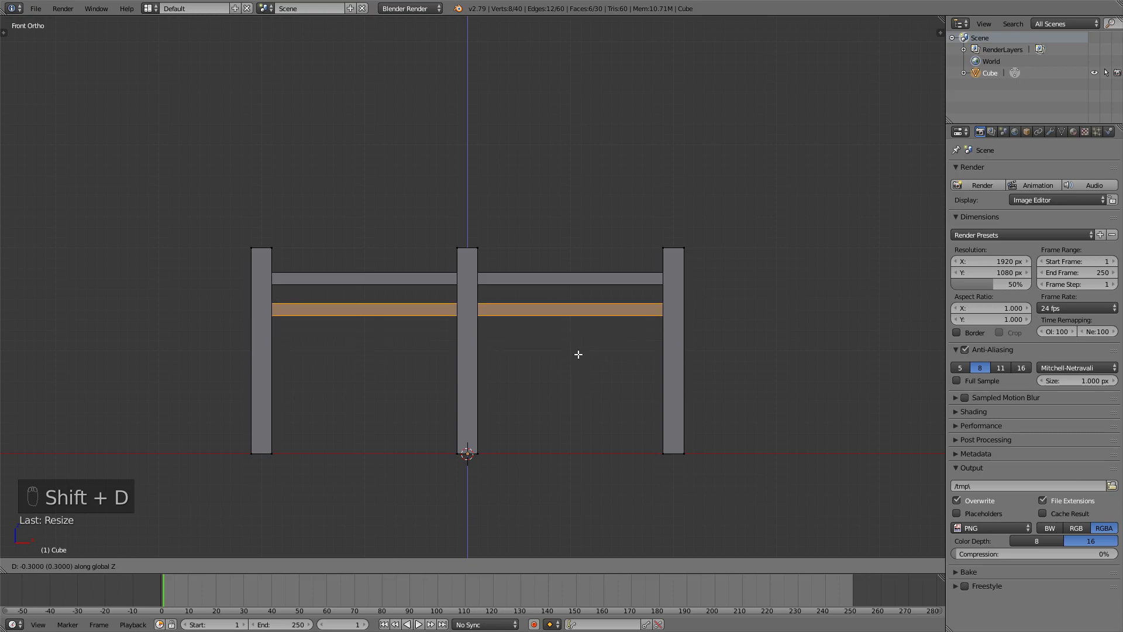
{"action": "left_click", "coordinate": [578, 354]}
{"action": "key", "text": "shift+d"}
{"action": "key", "text": "z"}
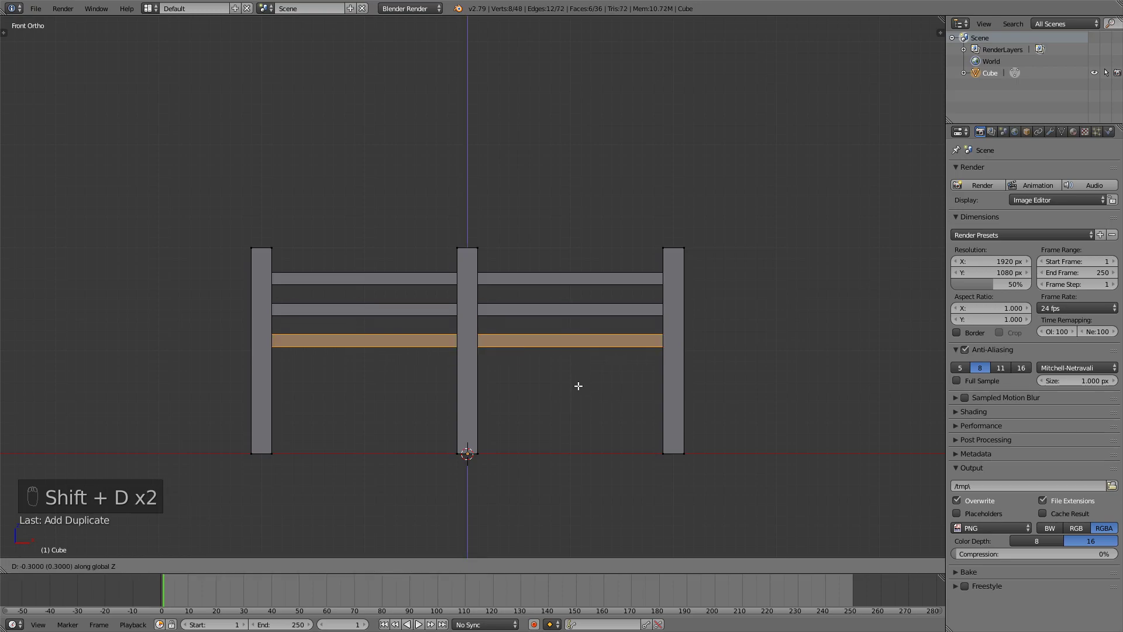
{"action": "left_click", "coordinate": [577, 384]}
{"action": "middle_click_drag", "start_coordinate": [577, 384], "coordinate": [502, 365]}
Step: Return to Object Mode and check the finished three-rail fence from the front and side
{"action": "key", "text": "Tab"}
{"action": "key", "text": "KP_1"}
{"action": "key", "text": "KP_4"}
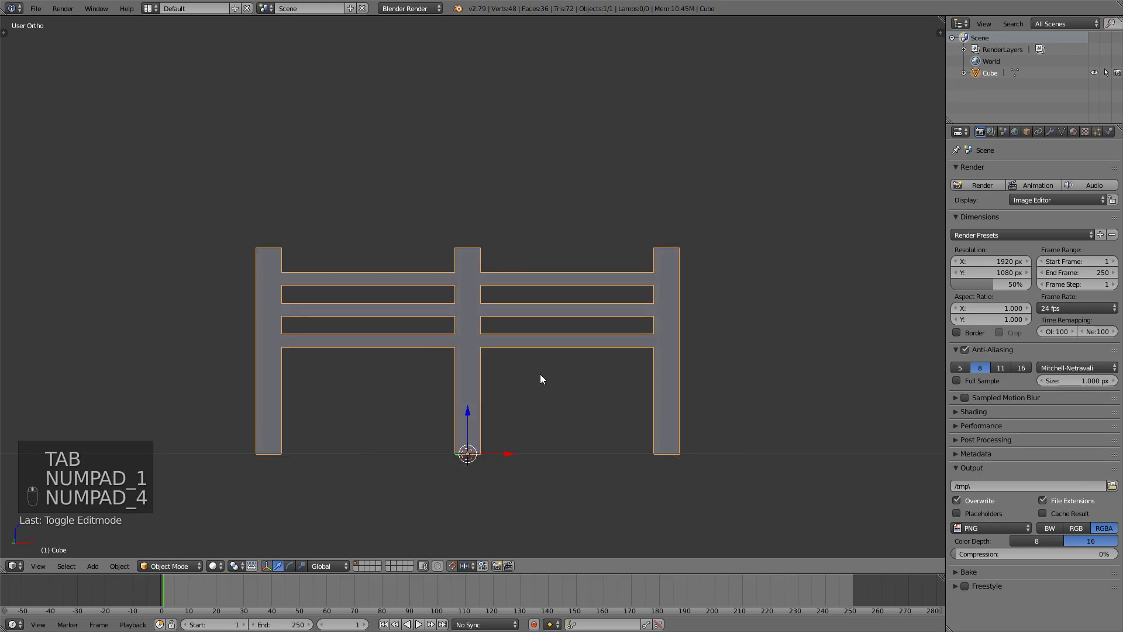
{"action": "key", "text": "Tab"}
{"action": "key", "text": "a"}
{"action": "key", "text": "a"}
{"action": "middle_click_drag", "start_coordinate": [528, 339], "coordinate": [538, 381]}
{"action": "key", "text": "Tab"}
Step: Make two trial copies of the fence to the right and left, then revert to a single fence
{"action": "key", "text": "KP_1"}
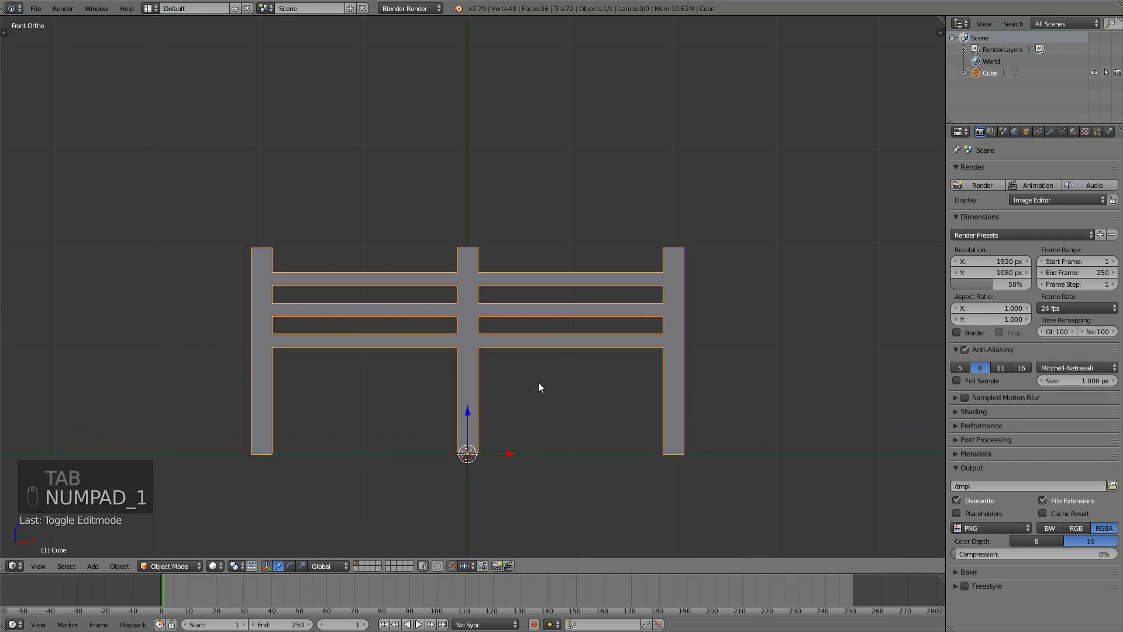
{"action": "scroll", "coordinate": [481, 309], "scroll_direction": "down", "scroll_amount": 3}
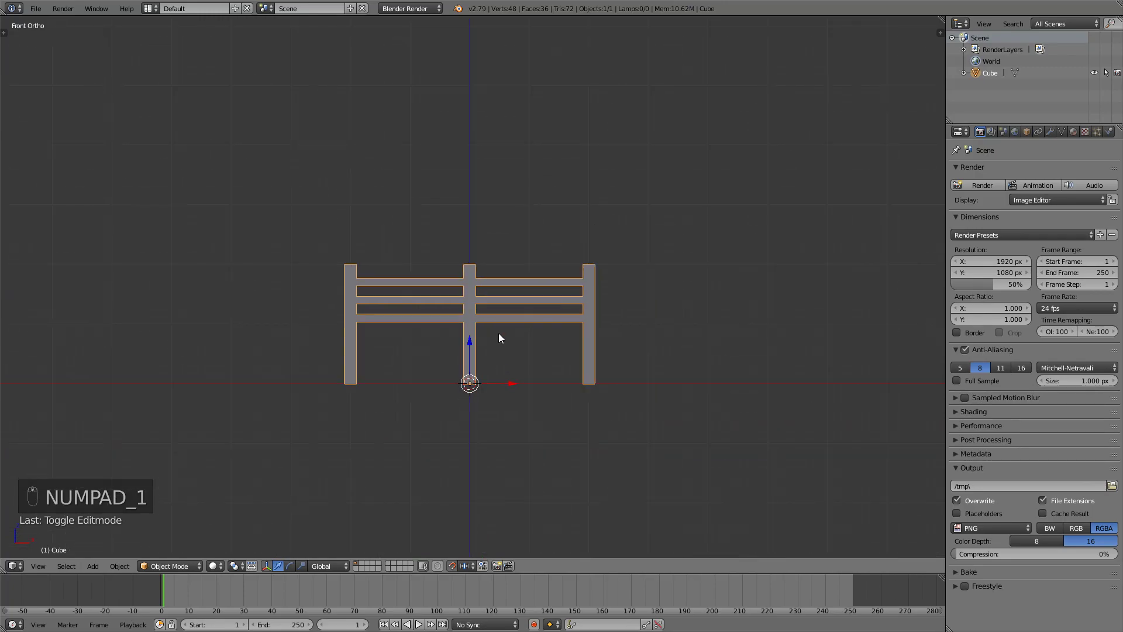
{"action": "key", "text": "shift+d"}
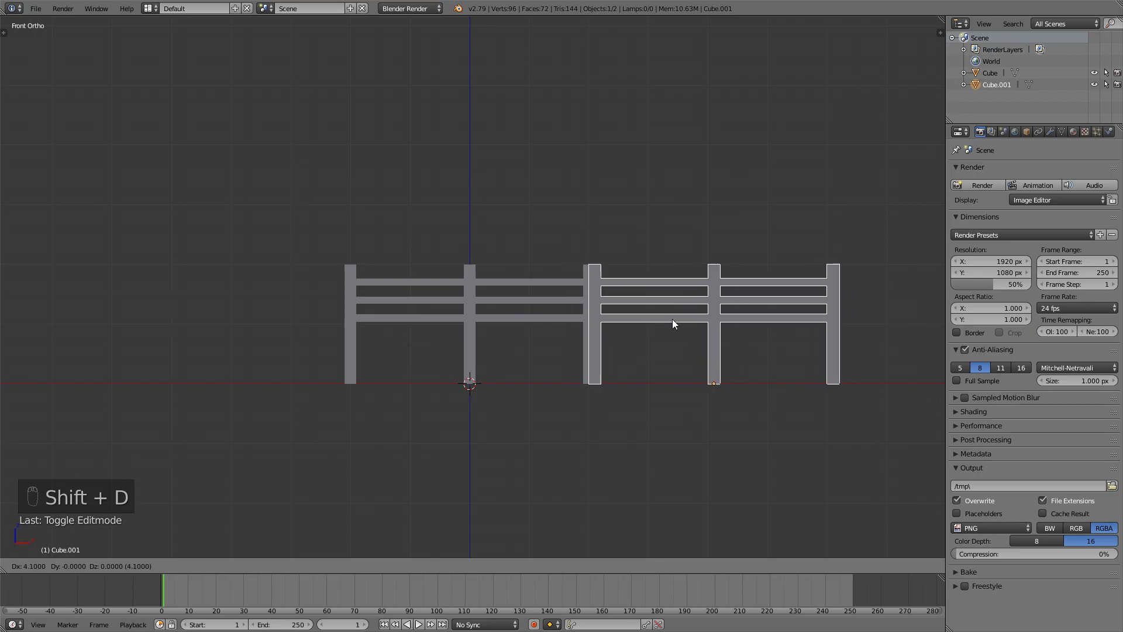
{"action": "left_click", "coordinate": [670, 325]}
{"action": "key", "text": "shift+d"}
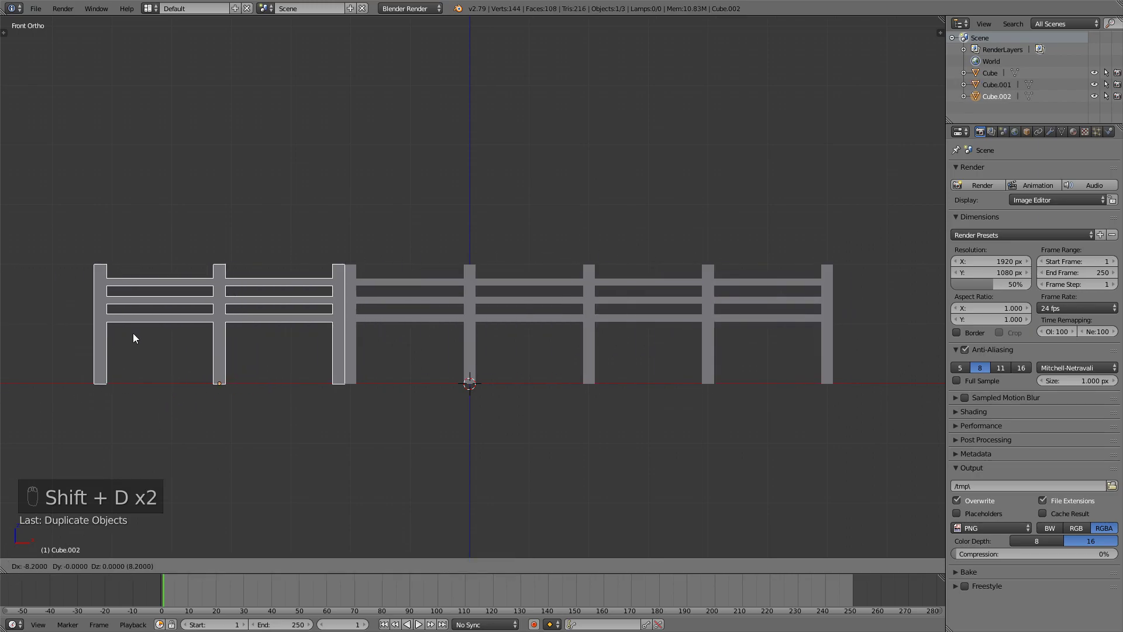
{"action": "left_click", "coordinate": [139, 339]}
{"action": "key", "text": "Tab"}
{"action": "middle_click_drag", "start_coordinate": [228, 300], "coordinate": [311, 363]}
{"action": "key", "text": "a"}
{"action": "key", "text": "a"}
{"action": "key", "text": "Tab"}
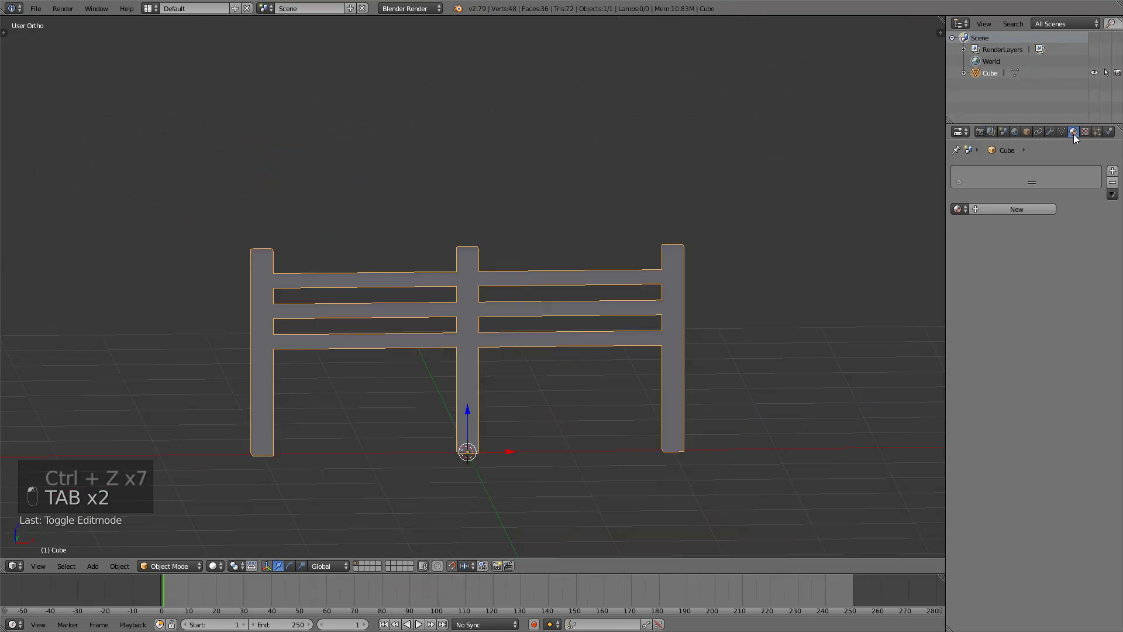
Step: Create a new material named mat1 and begin renaming the Cube object in the Outliner
{"action": "left_click", "coordinate": [1005, 209]}
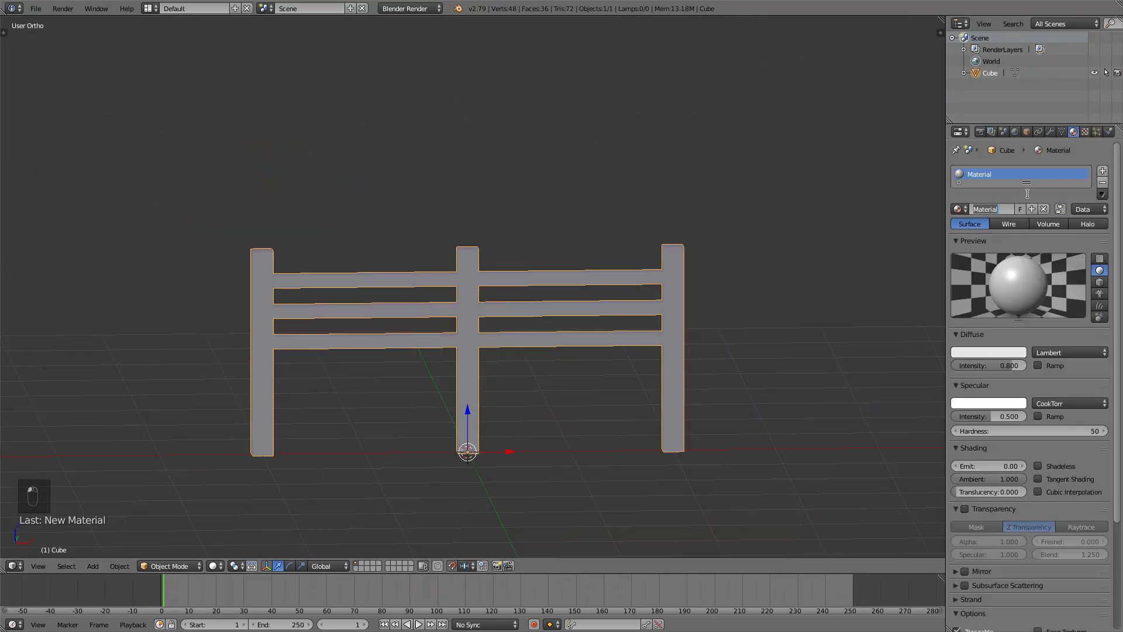
{"action": "type", "text": "mat1"}
{"action": "key", "text": "Return"}
{"action": "double_click", "coordinate": [990, 74]}
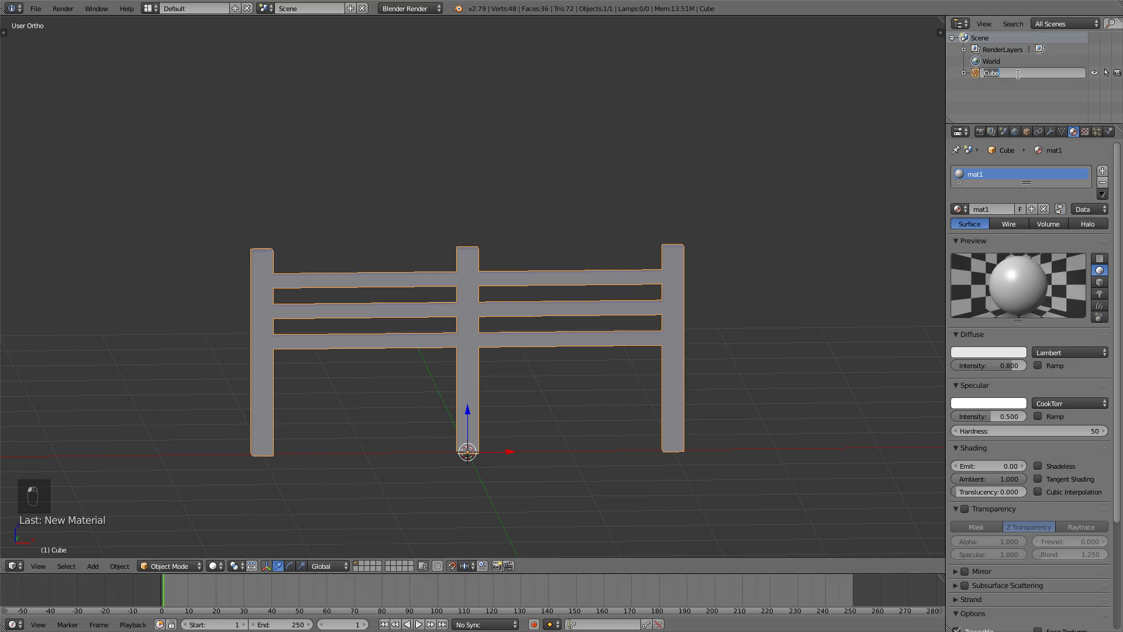
Step: Rename the object to fence and rotate it 90 degrees on X to lay it flat
{"action": "type", "text": "fence"}
{"action": "key", "text": "Return"}
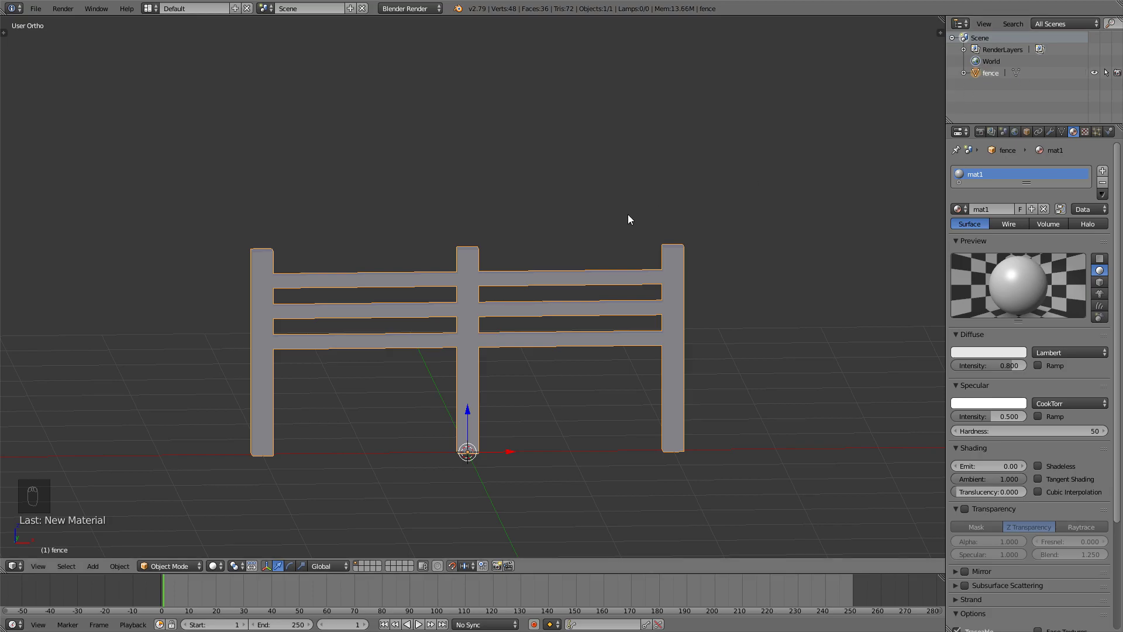
{"action": "key", "text": "Tab"}
{"action": "key", "text": "Tab"}
{"action": "key", "text": "KP_1"}
{"action": "middle_click_drag", "start_coordinate": [632, 250], "coordinate": [669, 297]}
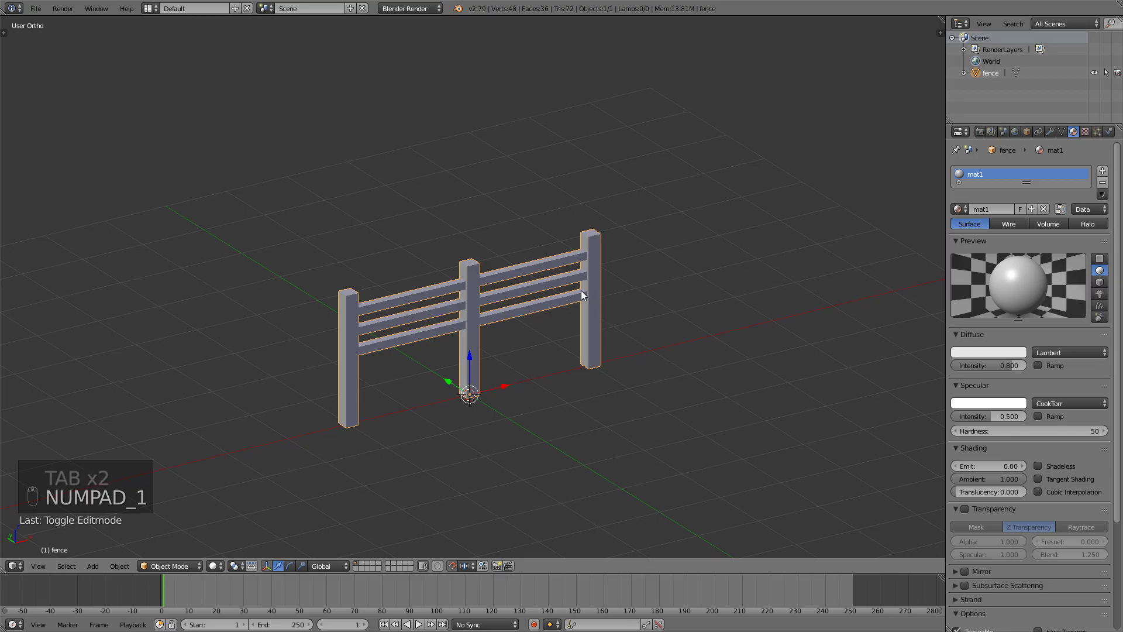
{"action": "type", "text": "rx"}
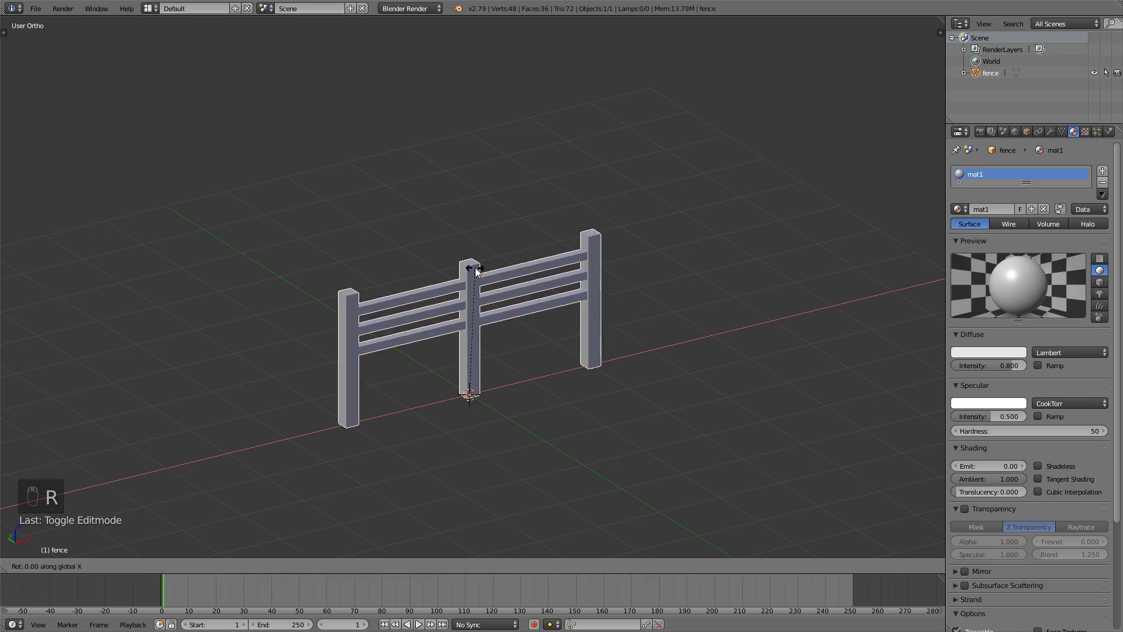
{"action": "type", "text": "90"}
{"action": "key", "text": "Return"}
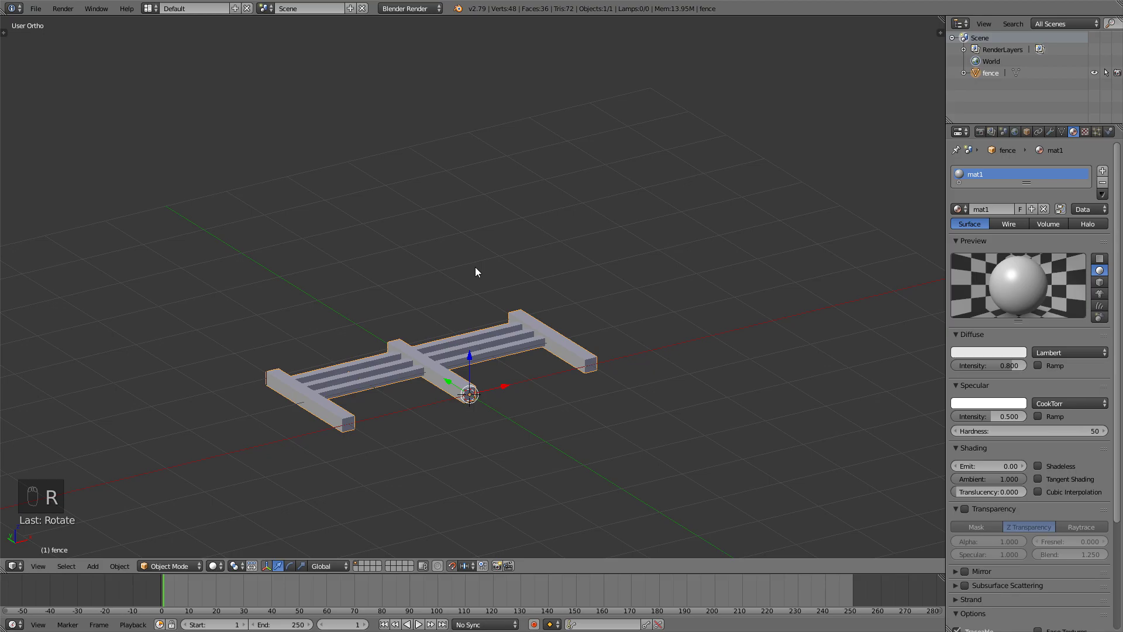
Step: Apply the fence's location and rotation, then rotate it 90 degrees on X to stand upright
{"action": "key", "text": "ctrl+a"}
{"action": "left_click", "coordinate": [413, 266]}
{"action": "key", "text": "ctrl+a"}
{"action": "left_click", "coordinate": [412, 275]}
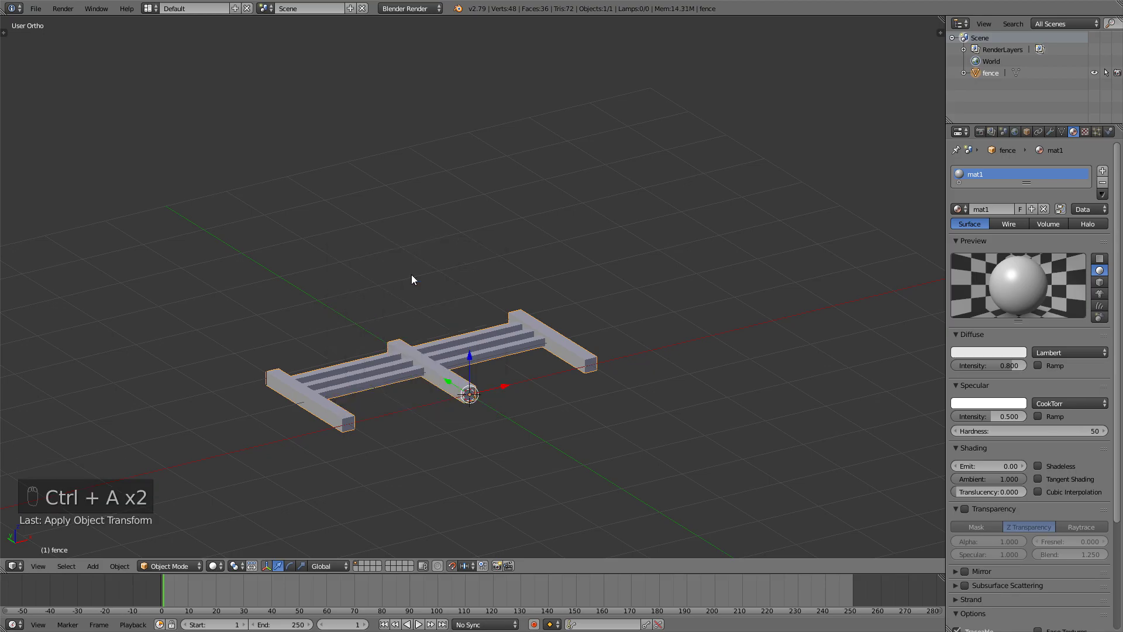
{"action": "key", "text": "ctrl+a"}
{"action": "left_click", "coordinate": [388, 285]}
{"action": "type", "text": "rx90"}
{"action": "key", "text": "Return"}
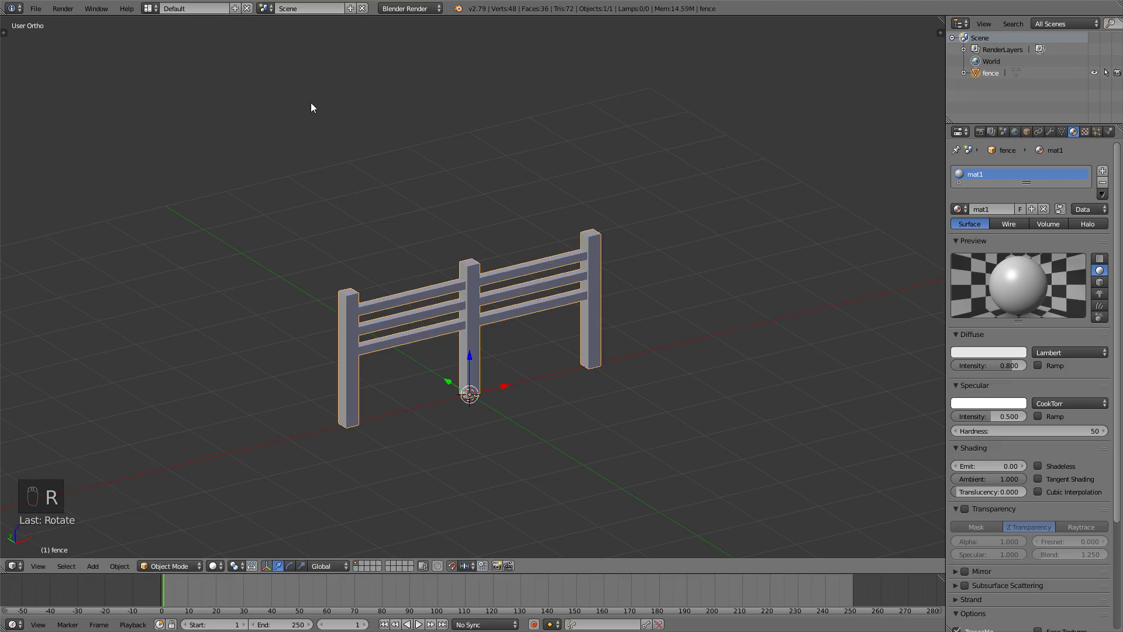
Step: Save the project as fence.blend
{"action": "key", "text": "ctrl+shift+s"}
{"action": "type", "text": "fen"}
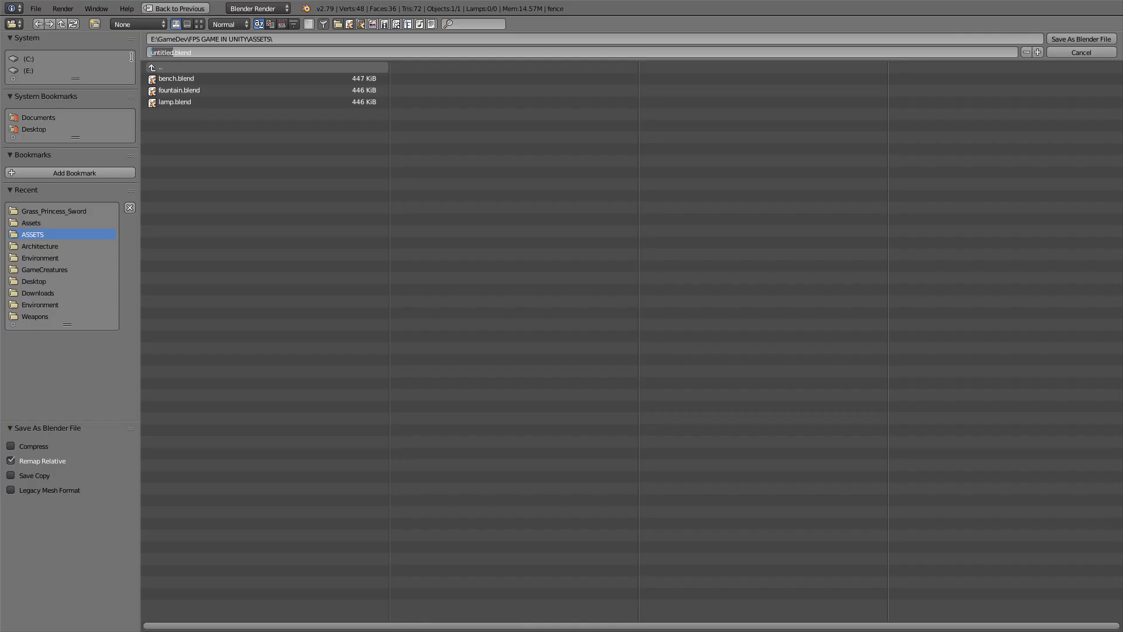
{"action": "type", "text": "ce"}
{"action": "left_click", "coordinate": [1080, 39]}
Step: Start an FBX export of the fence limited to Selected Objects
{"action": "left_click", "coordinate": [35, 9]}
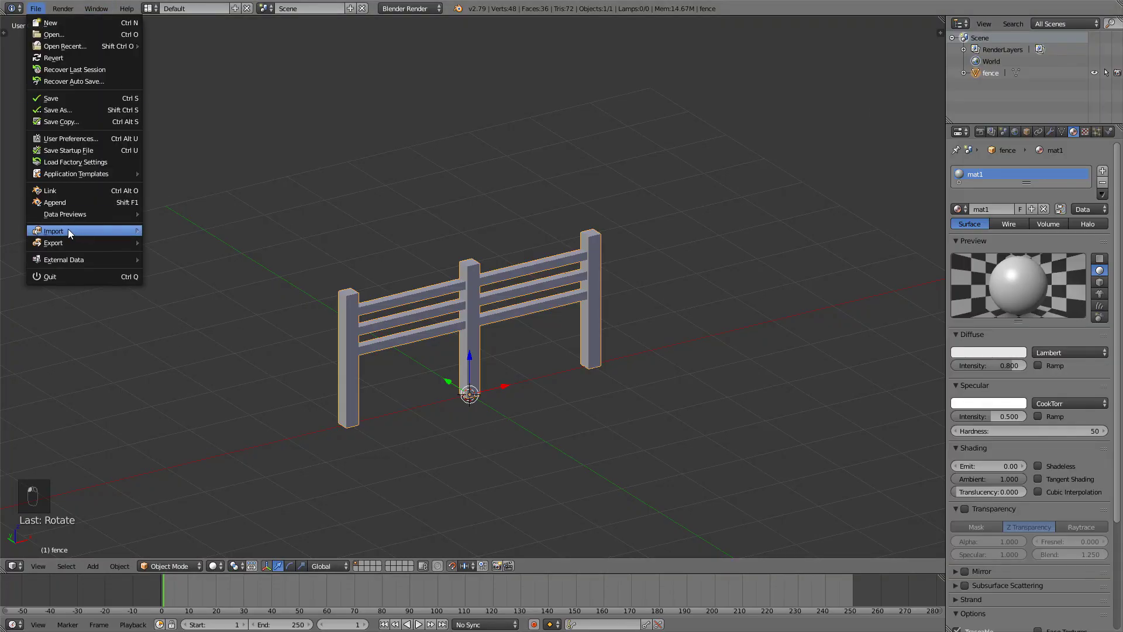
{"action": "mouse_move", "coordinate": [60, 241]}
{"action": "left_click", "coordinate": [176, 277]}
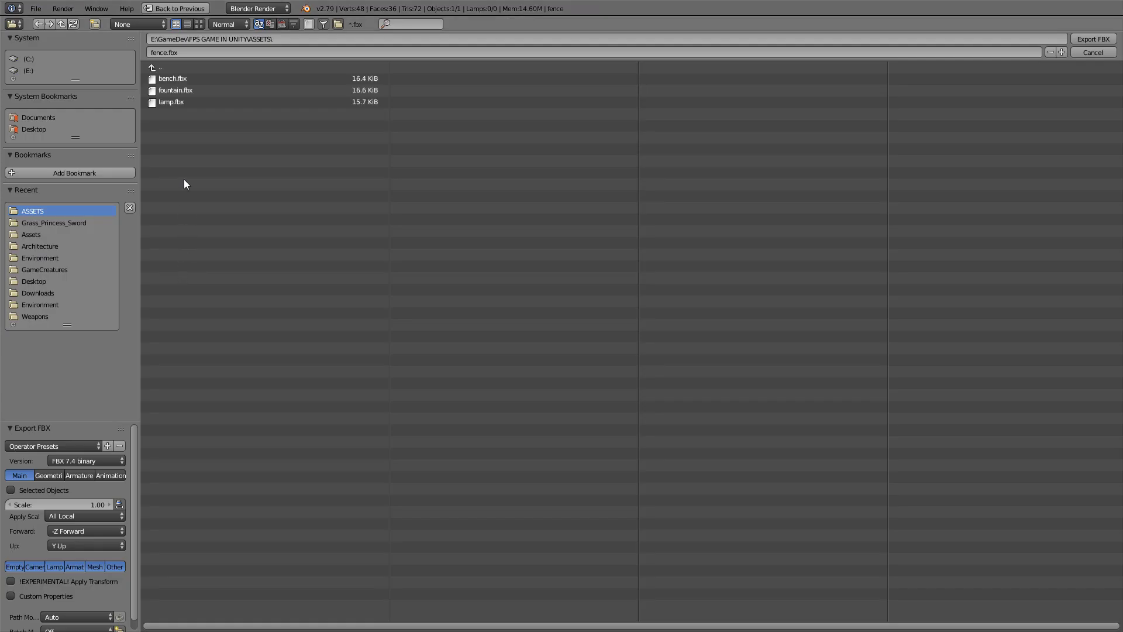
{"action": "left_click", "coordinate": [11, 490]}
Step: Export the fence as fence.fbx into the ASSETS folder
{"action": "left_click", "coordinate": [1078, 39]}
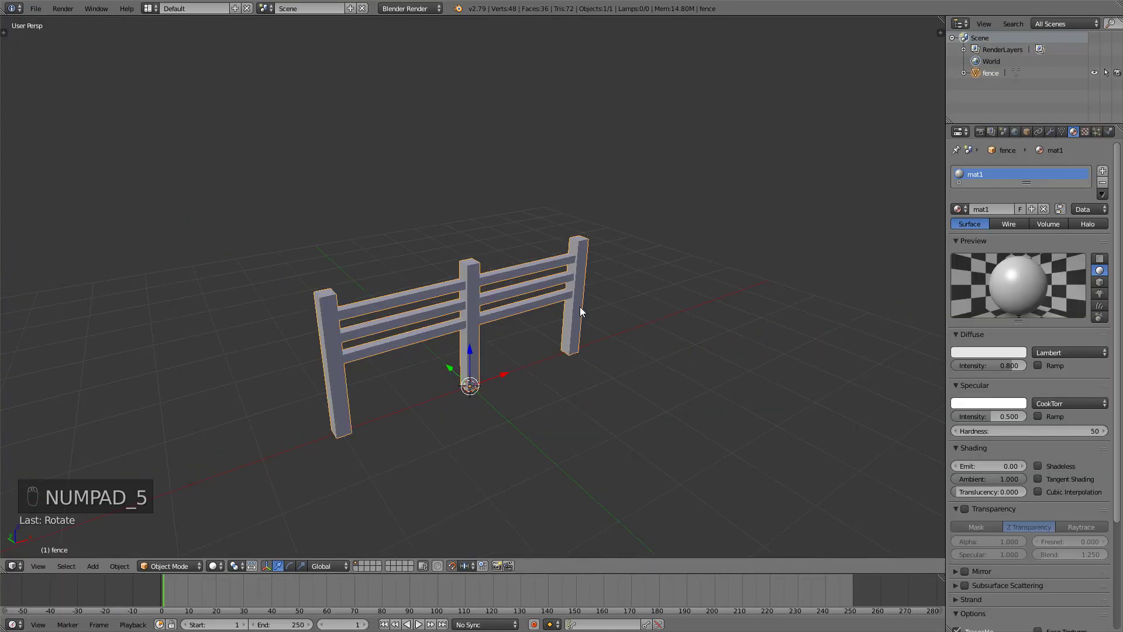